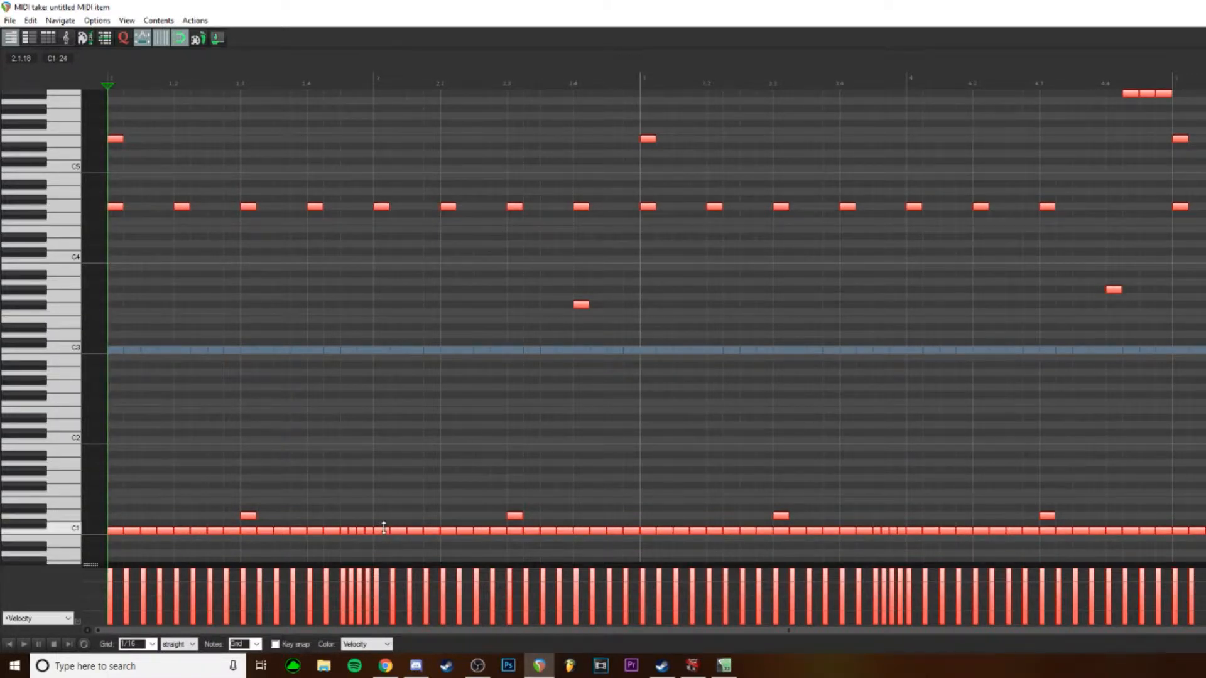
# Select all notes, deselect them again on empty piano-roll space, and play the pattern.
pyautogui.hotkey('ctrl', 'a')
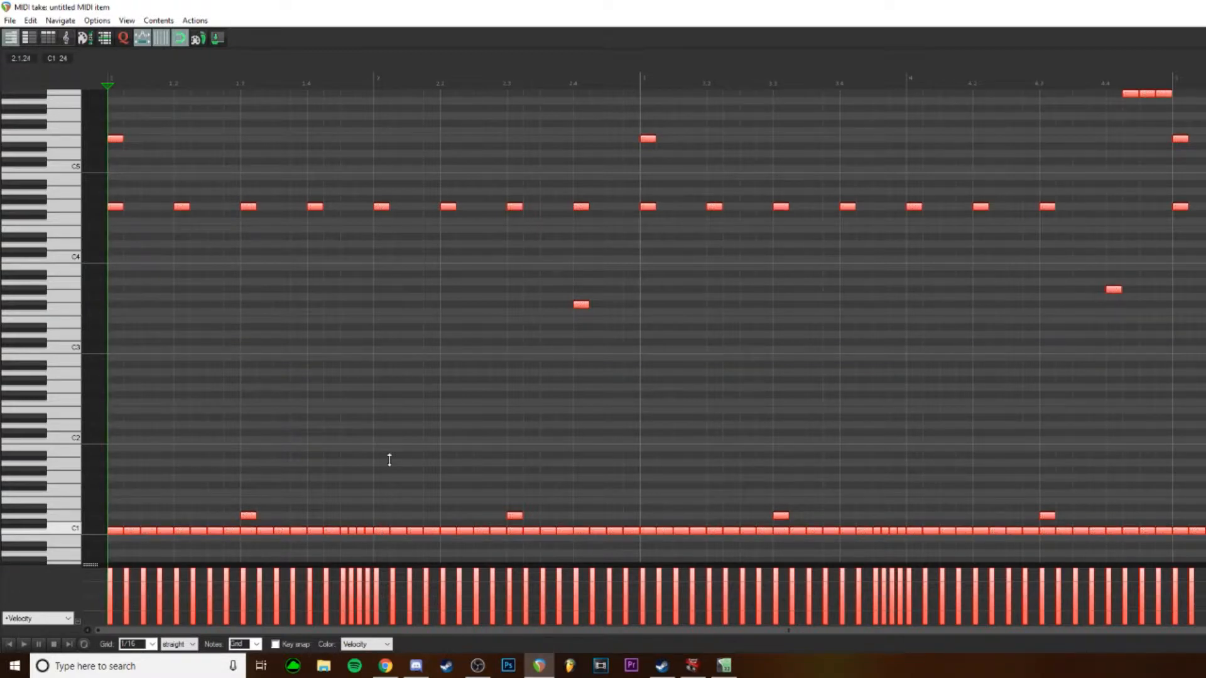
pyautogui.click(94, 352)
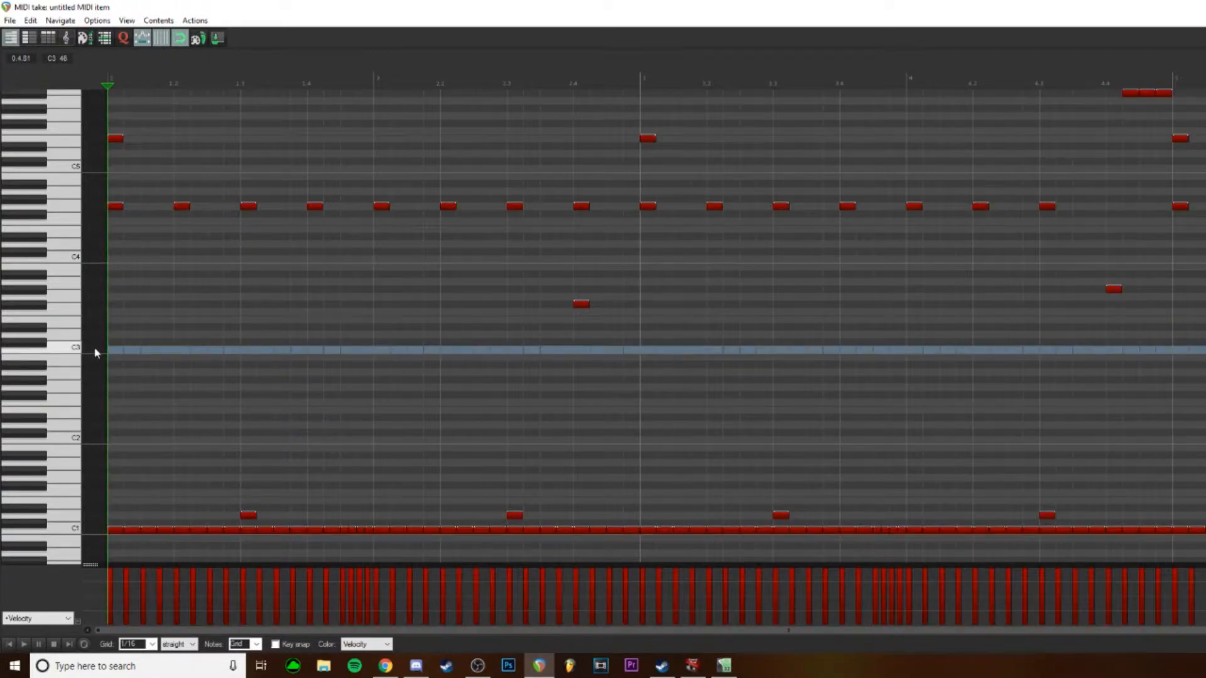
pyautogui.press('space')
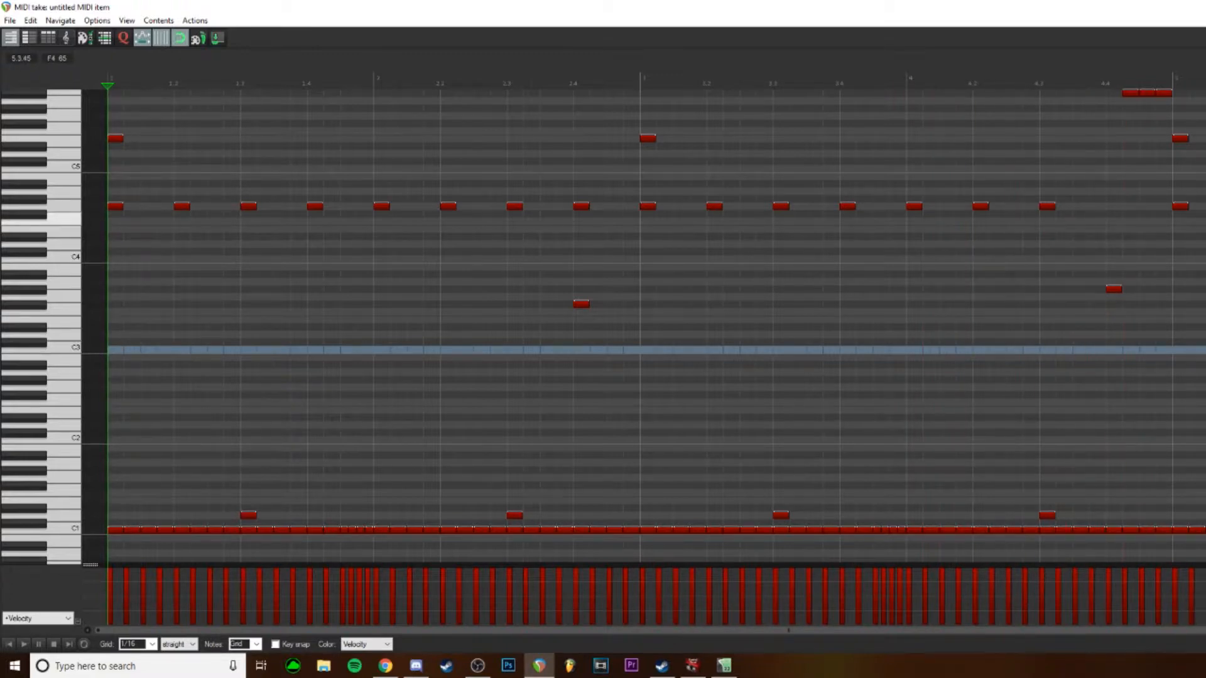
pyautogui.scroll(-3, 389, 148)
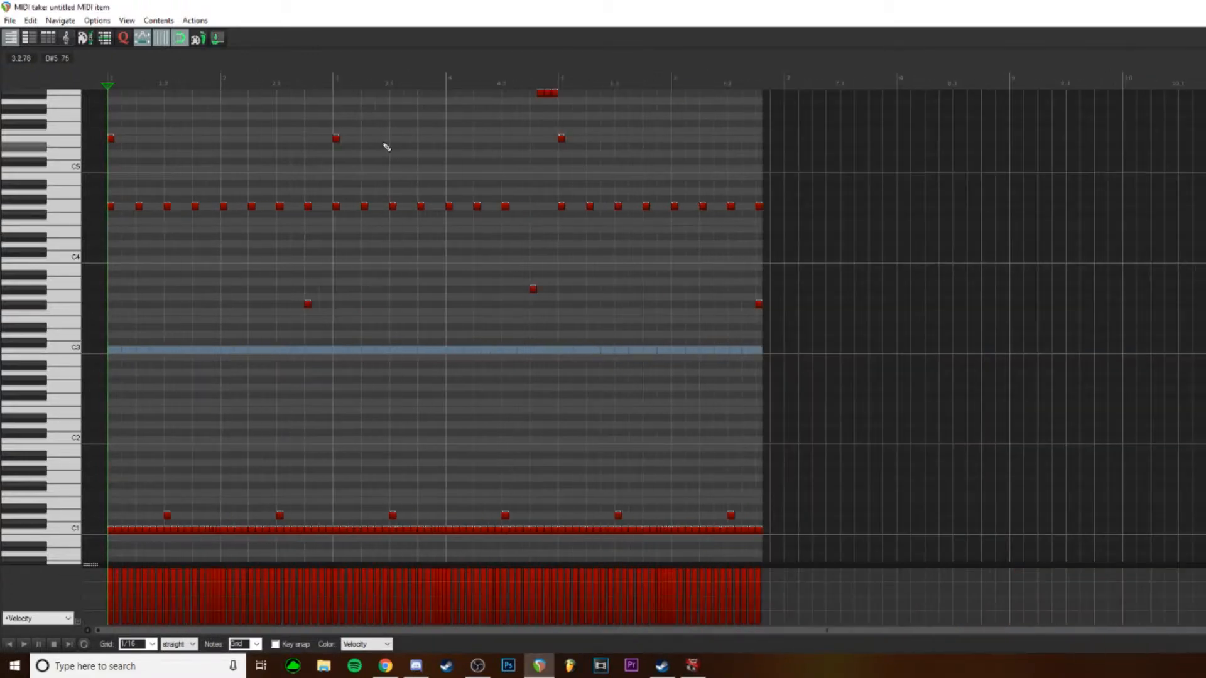
# Marquee-select every drum note and run Humanize Notes for a 40% velocity variation.
pyautogui.moveTo(770, 537)
pyautogui.mouseDown()
pyautogui.moveTo(123, 140)
pyautogui.moveTo(98, 91)
pyautogui.mouseUp()
pyautogui.scroll(1, 59, 218)
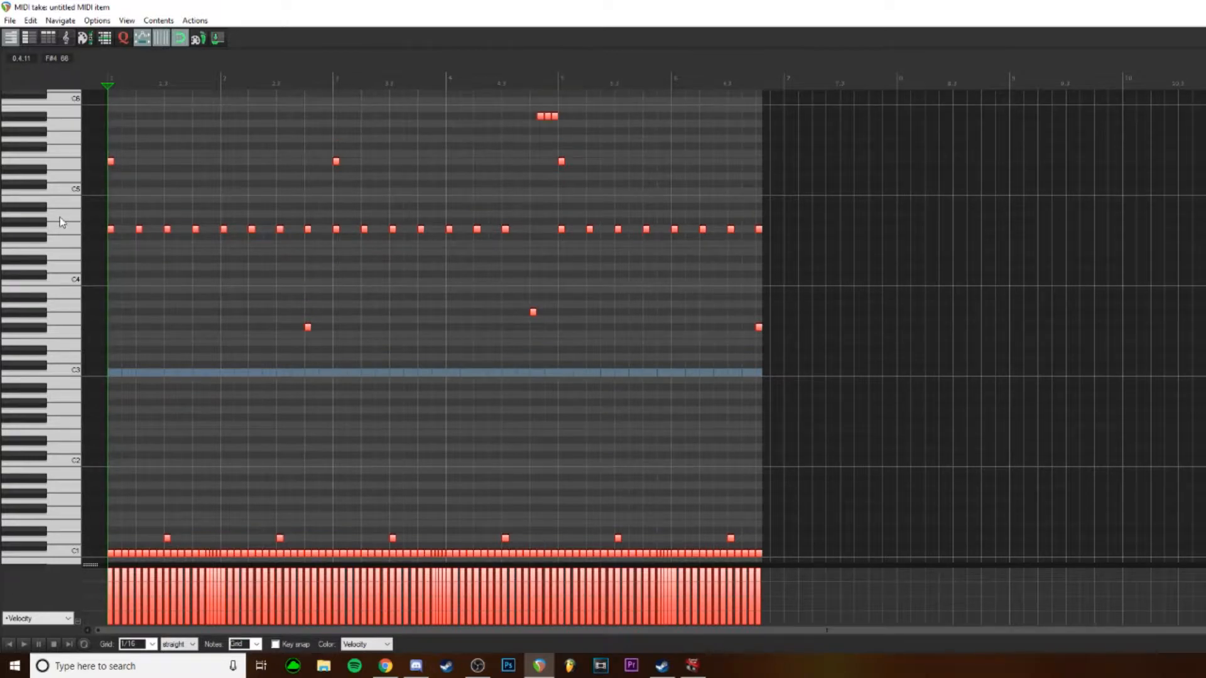
pyautogui.scroll(-1, 60, 222)
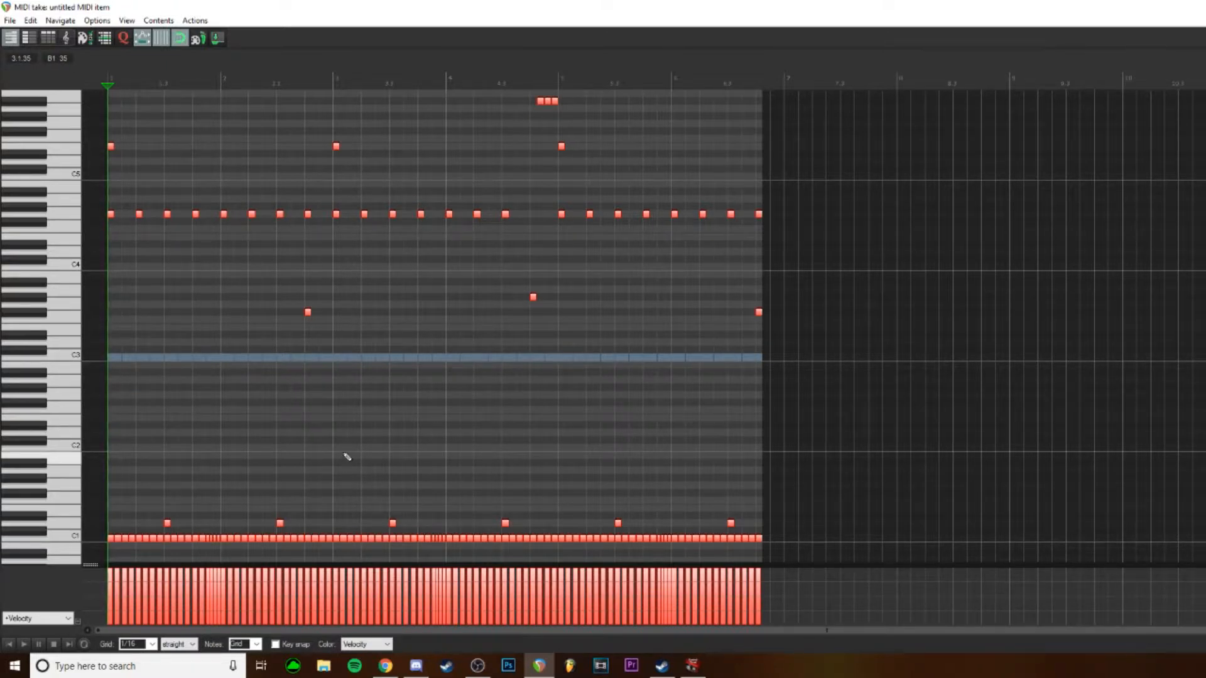
pyautogui.scroll(3, 354, 458)
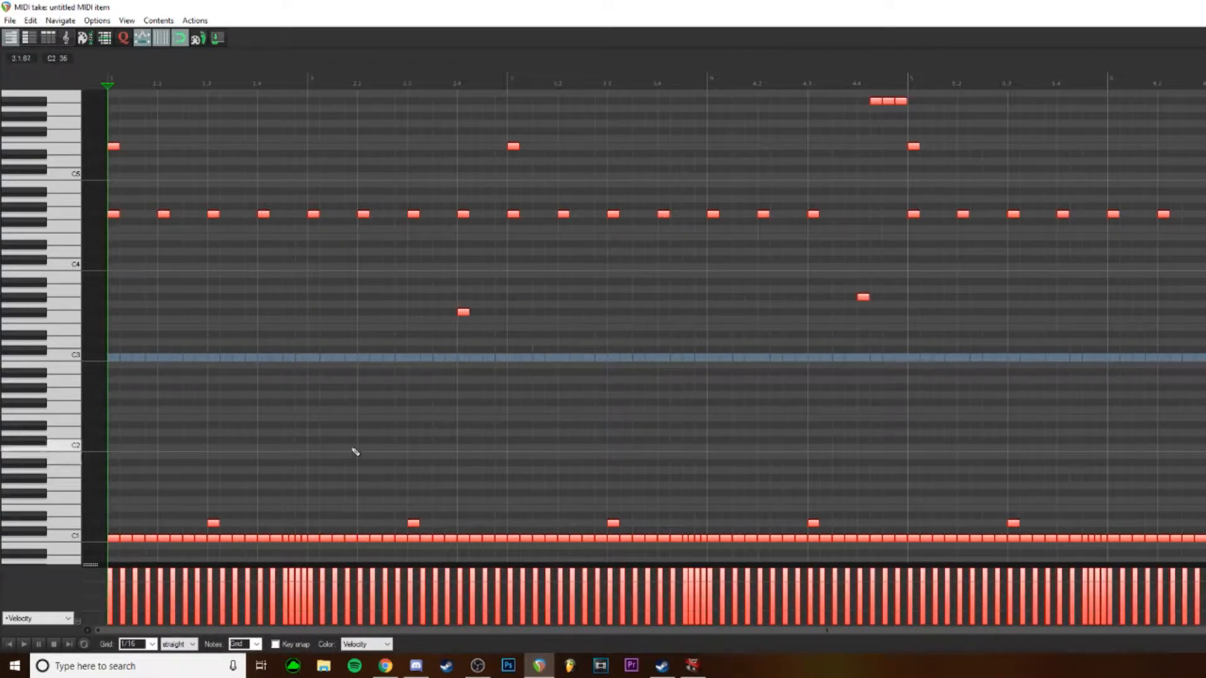
pyautogui.press('h')
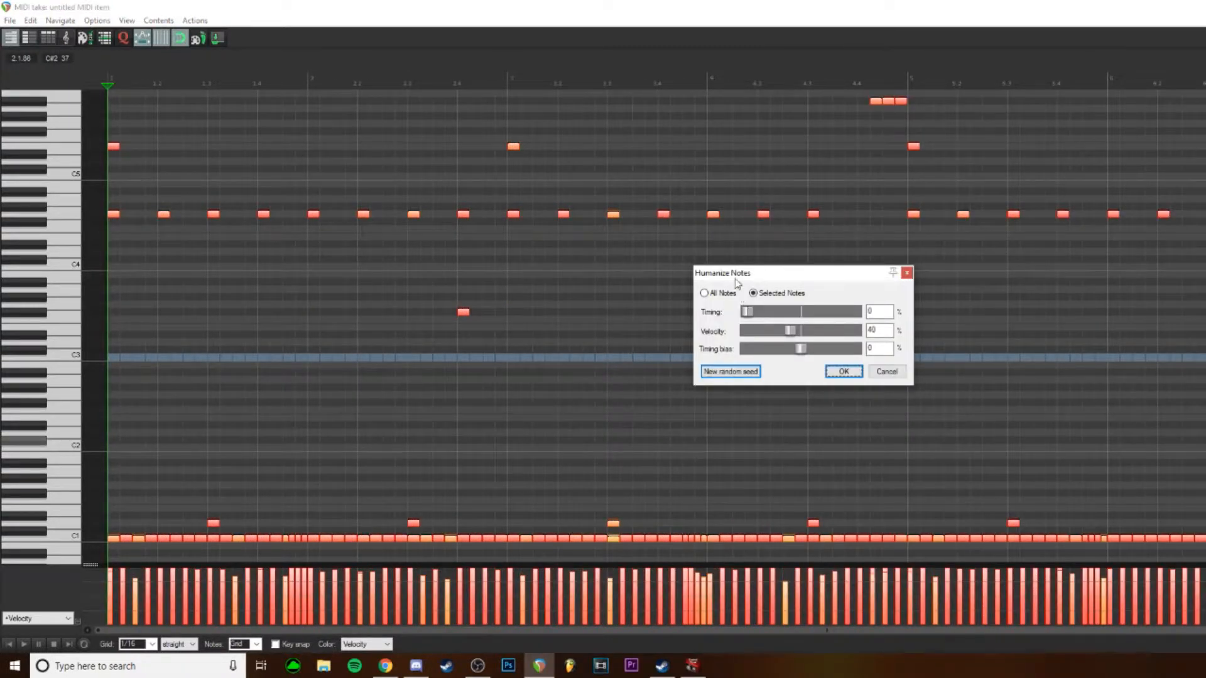
# Audition several new random seeds in Humanize Notes while the pattern plays.
pyautogui.moveTo(737, 283)
pyautogui.mouseDown()
pyautogui.moveTo(514, 247)
pyautogui.moveTo(583, 268)
pyautogui.mouseUp()
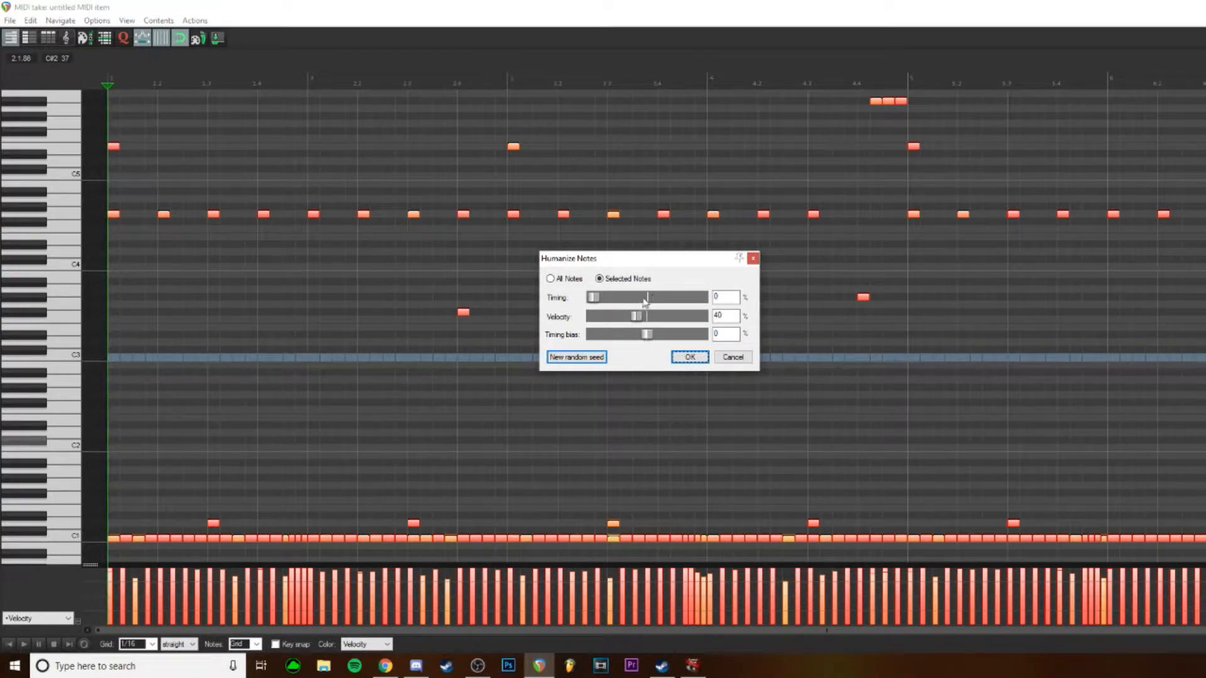
pyautogui.click(603, 359)
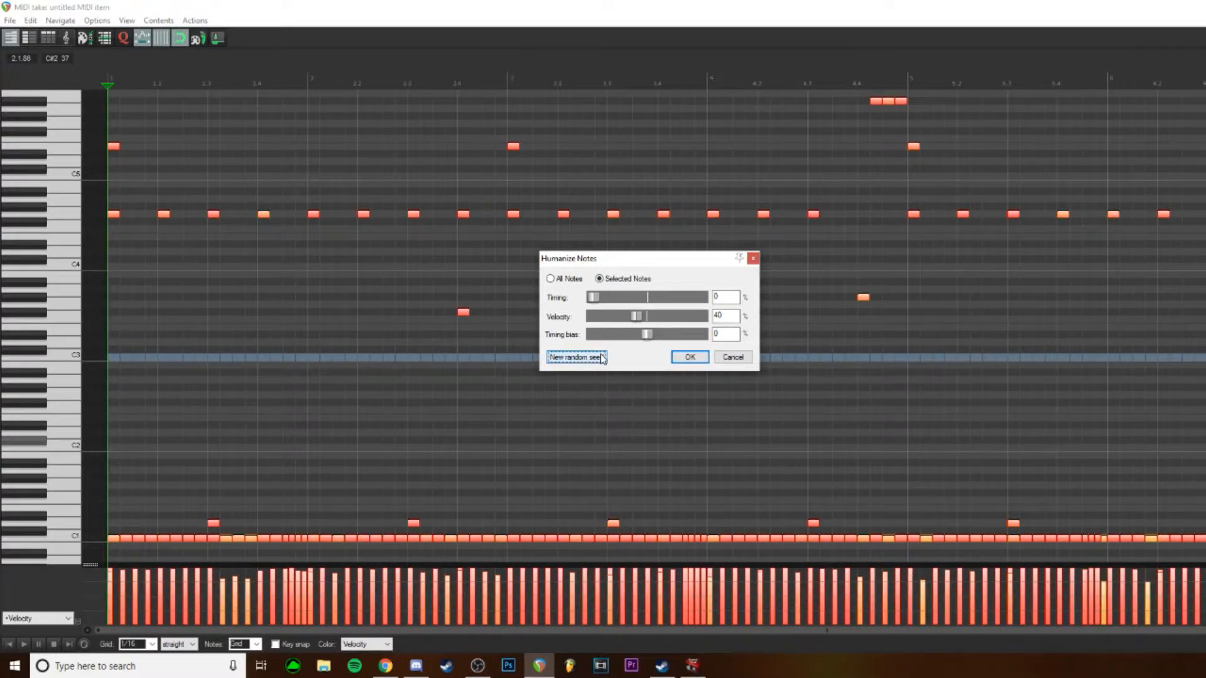
pyautogui.click(603, 358)
pyautogui.click(604, 358)
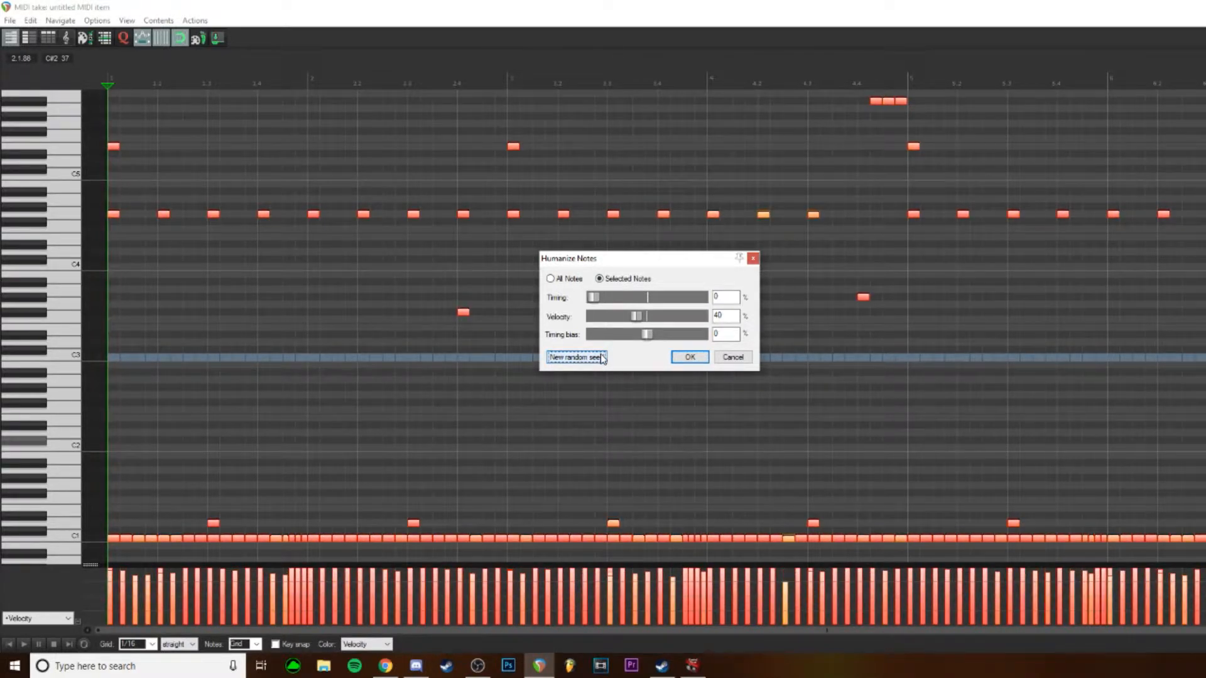
pyautogui.press('space')
pyautogui.click(603, 358)
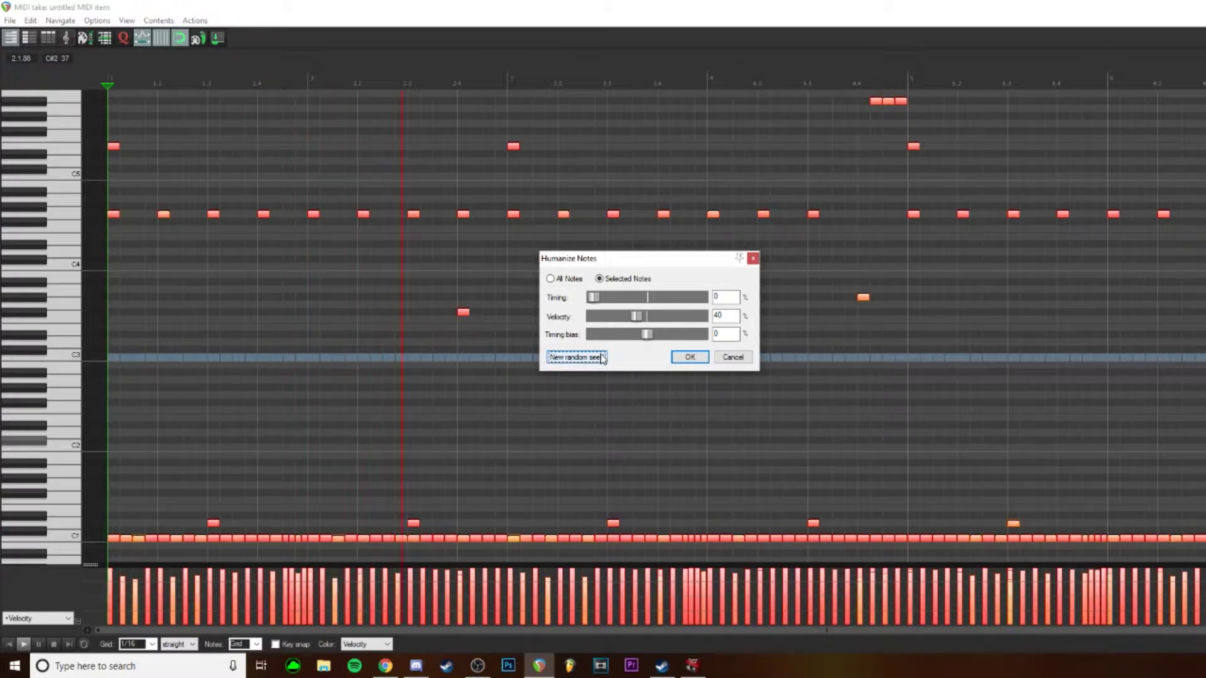
pyautogui.click(687, 576)
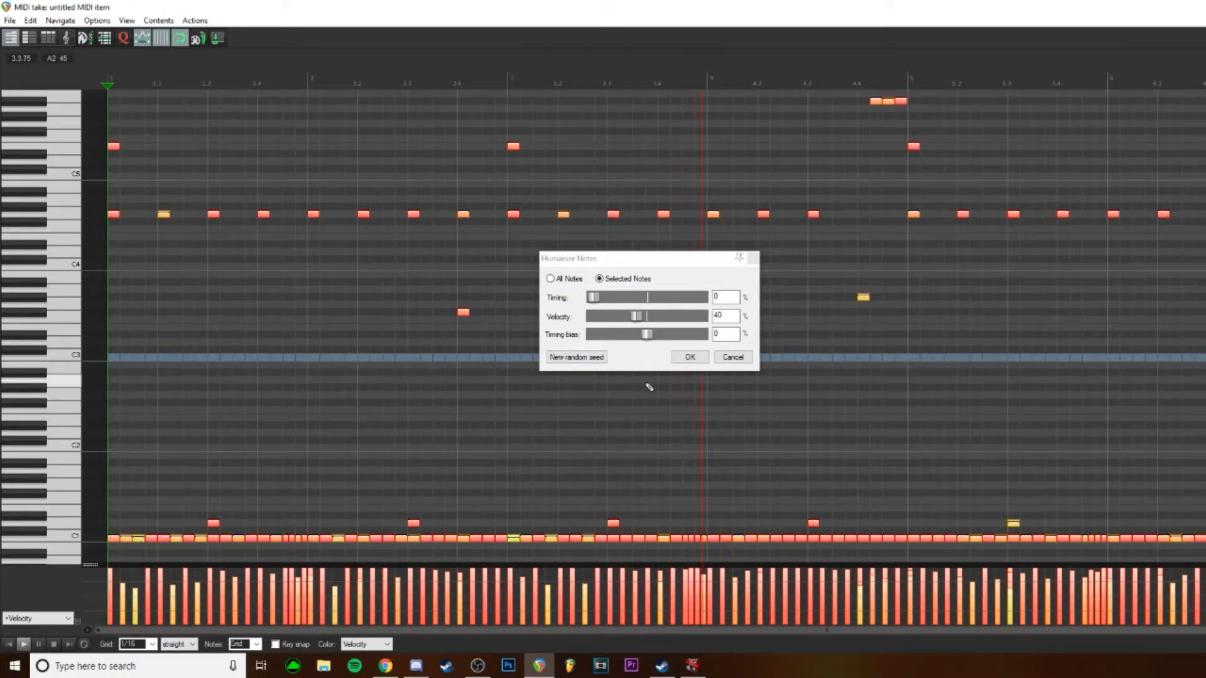
pyautogui.click(594, 358)
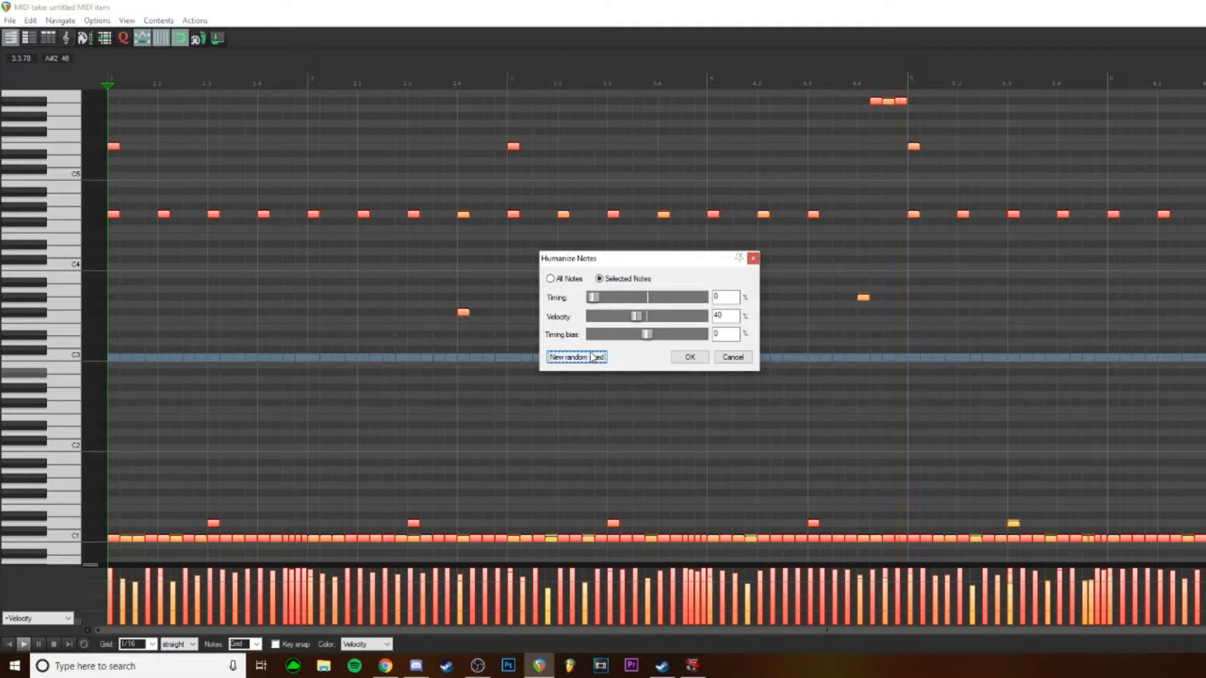
pyautogui.click(594, 358)
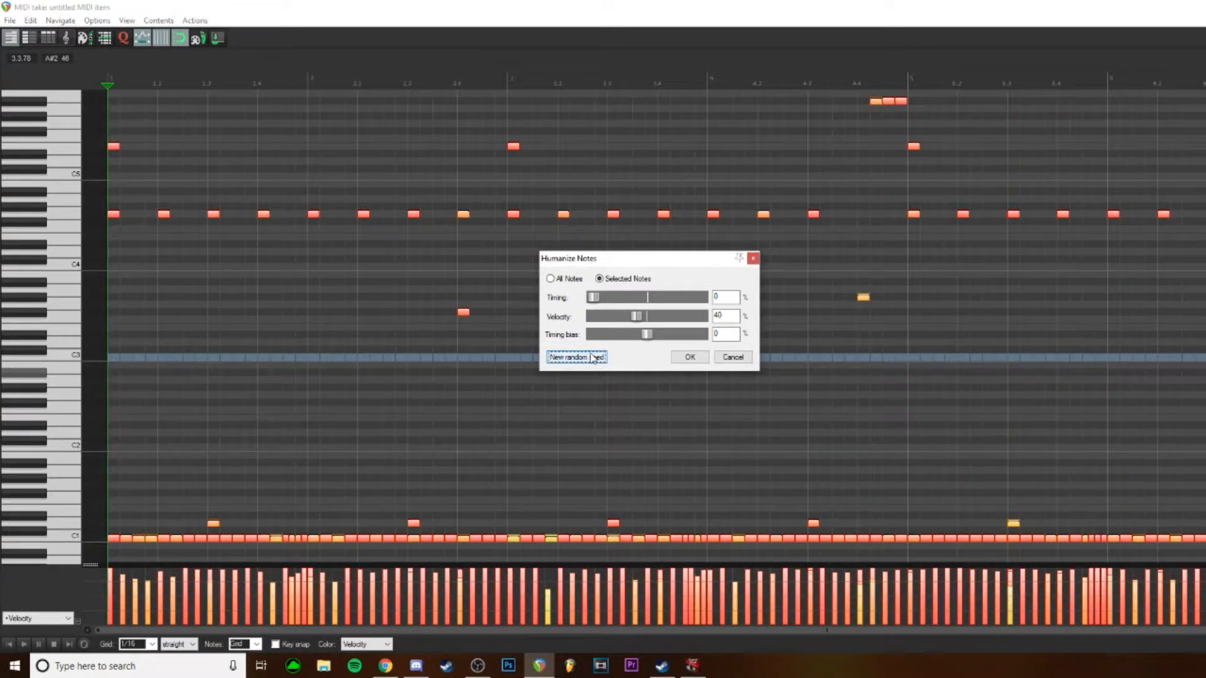
# Accept the chosen humanized velocities with OK and stop playback.
pyautogui.click(689, 357)
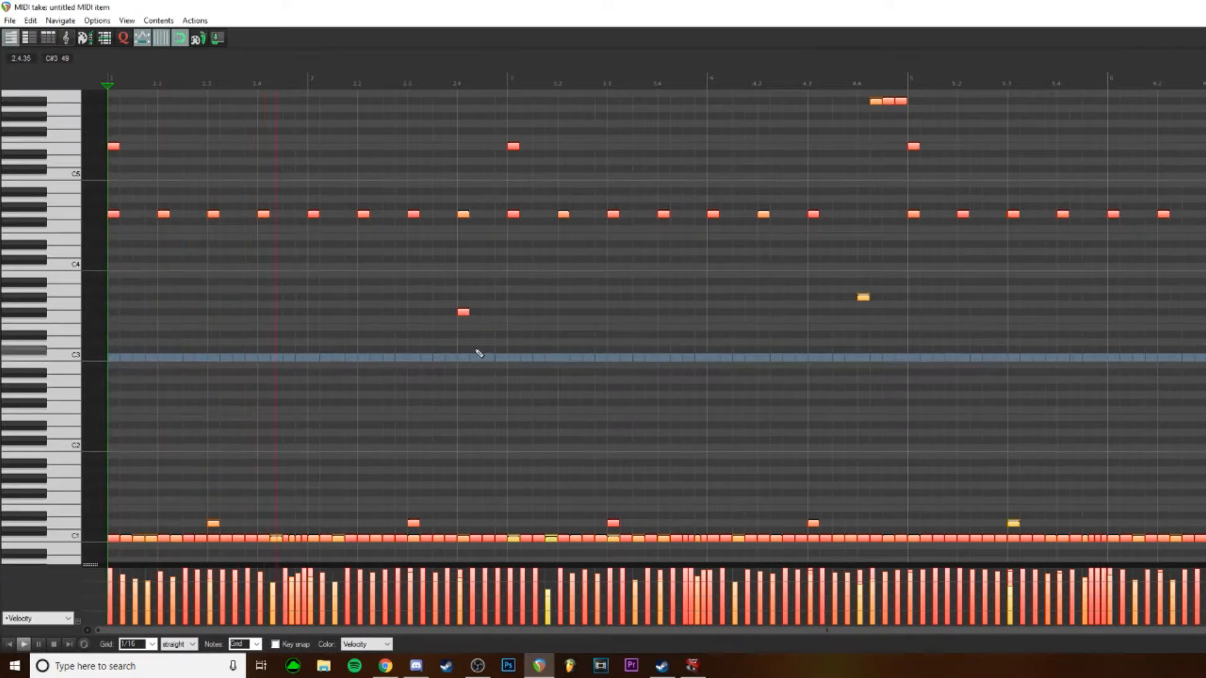
pyautogui.press('space')
pyautogui.scroll(2, 239, 341)
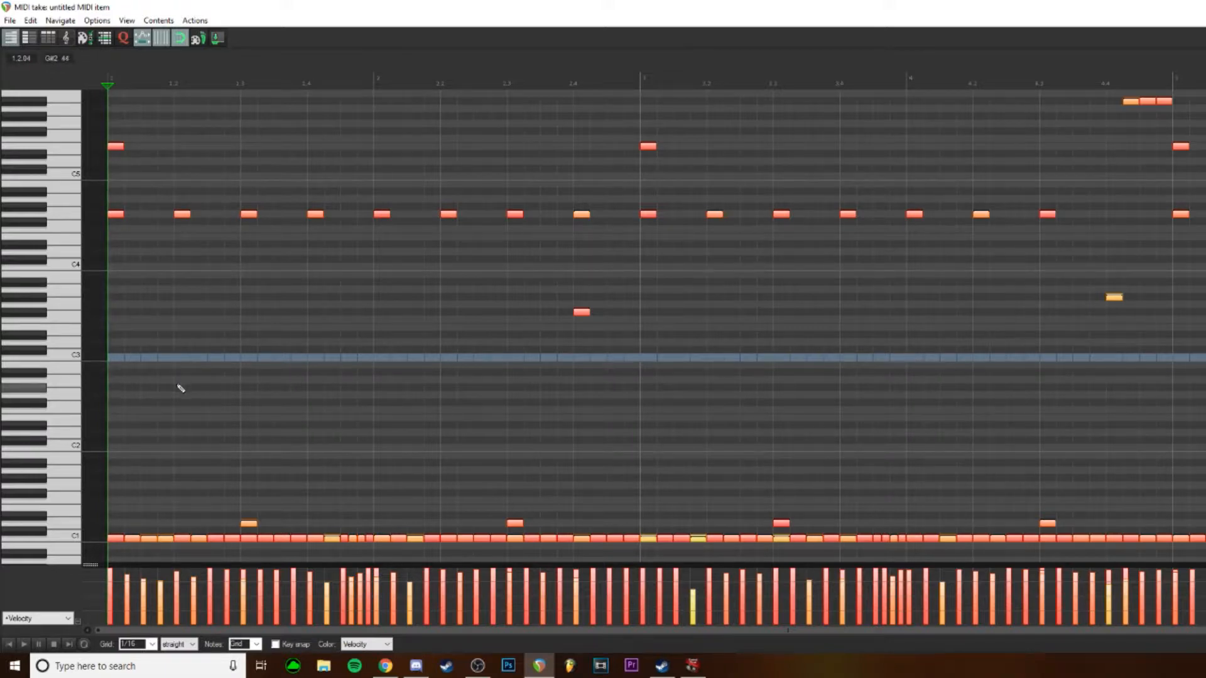
# Sweep the velocity lane to flatten all notes to 127, then humanize them again.
pyautogui.moveTo(182, 592); pyautogui.dragTo(179, 537)
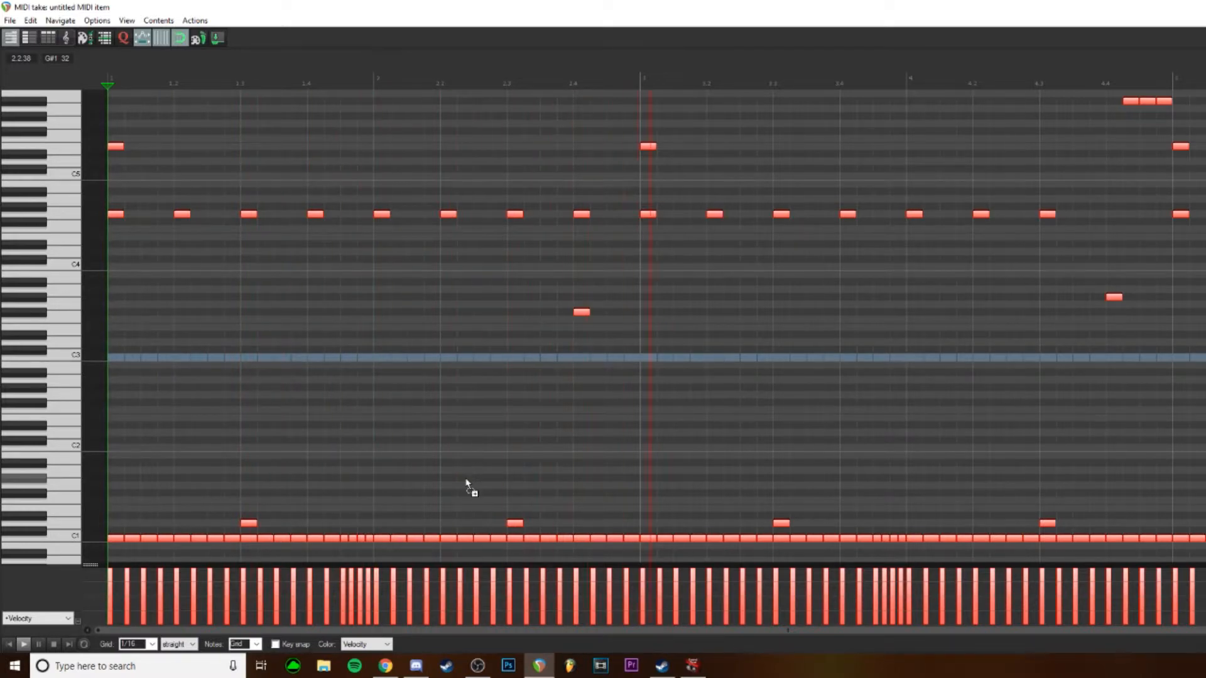
pyautogui.press('h')
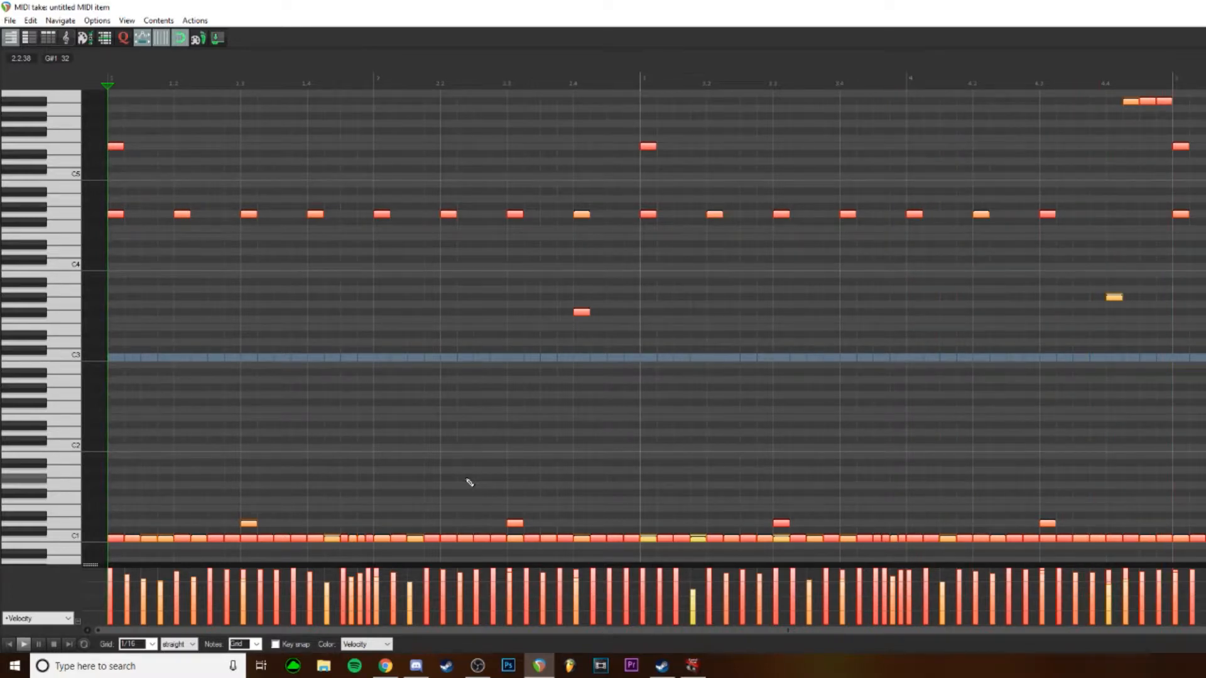
pyautogui.scroll(5, 469, 482)
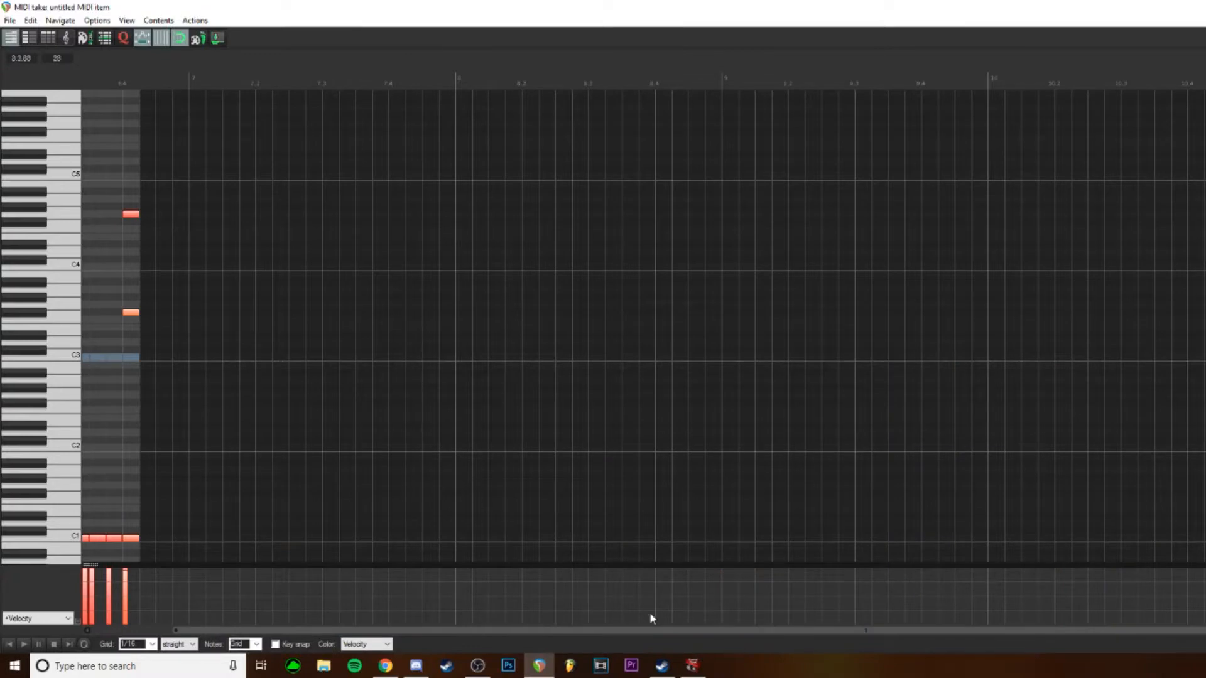
pyautogui.scroll(-5, 585, 641)
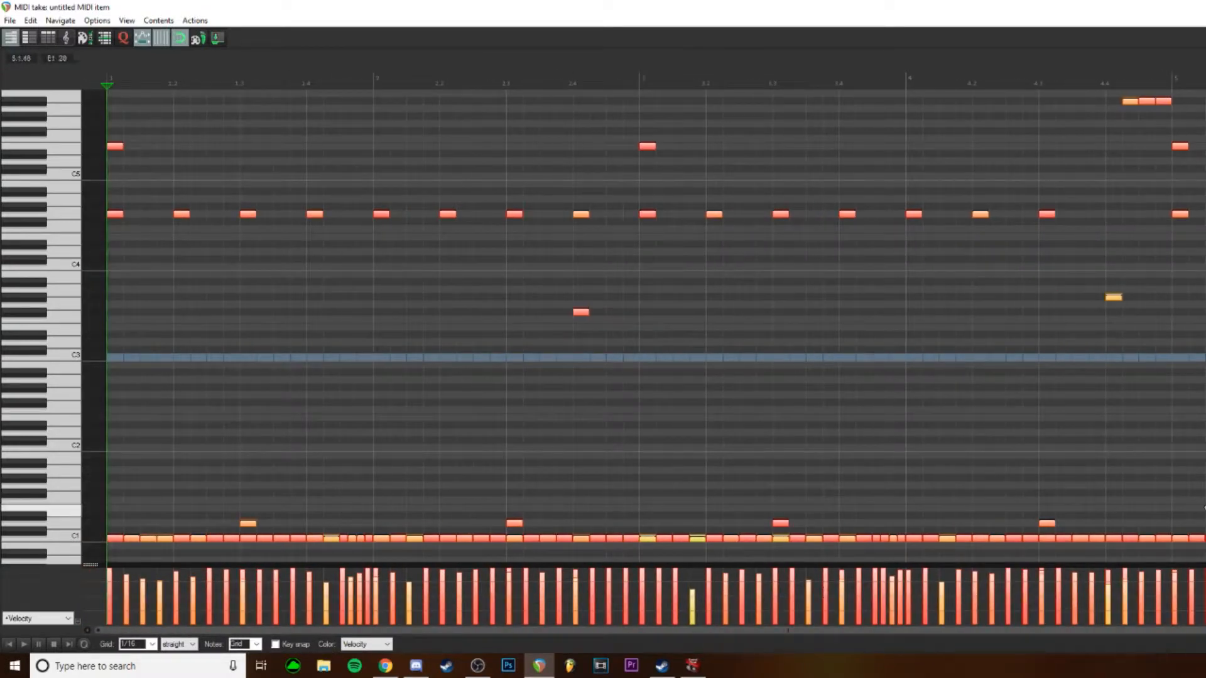
# Deselect the notes, play the pattern from later points, and show velocity labels on every note.
pyautogui.press('Escape')
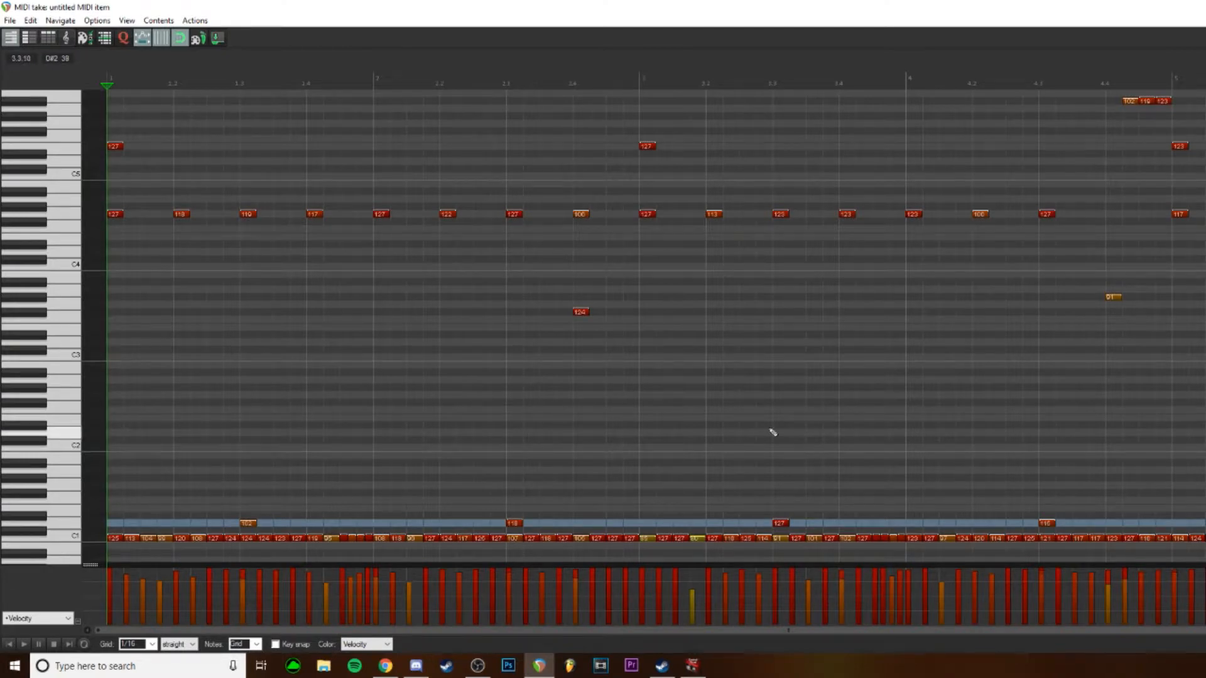
pyautogui.click(980, 407)
pyautogui.press('space')
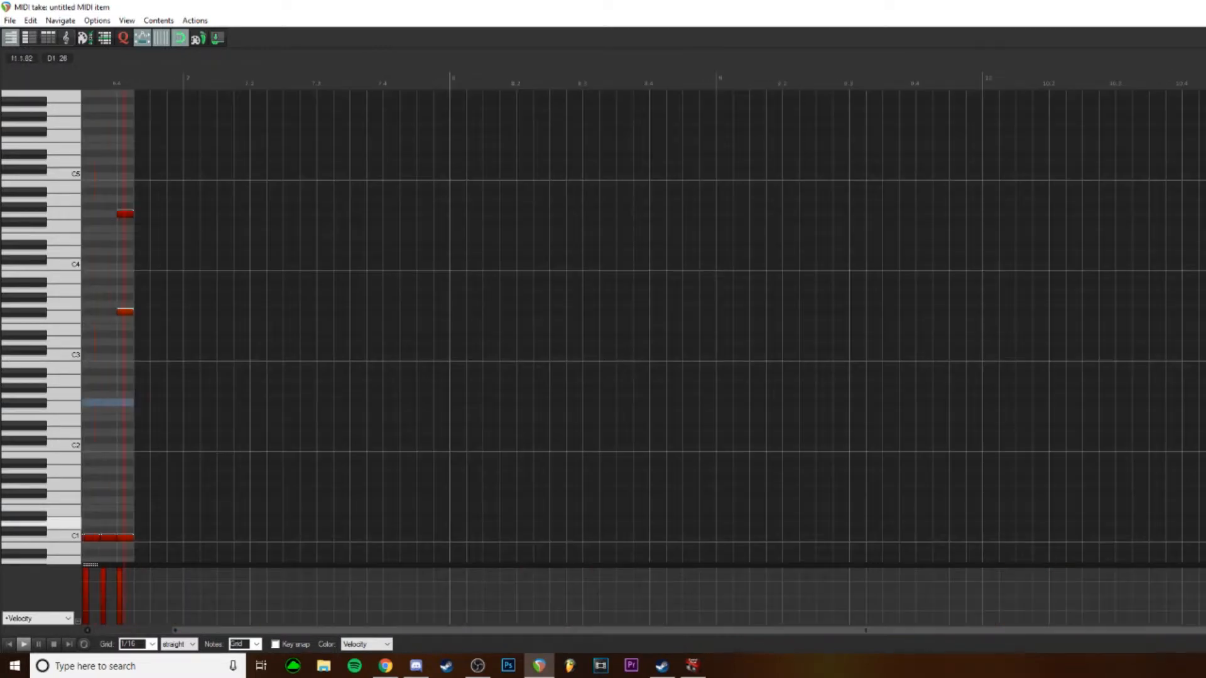
pyautogui.press('space')
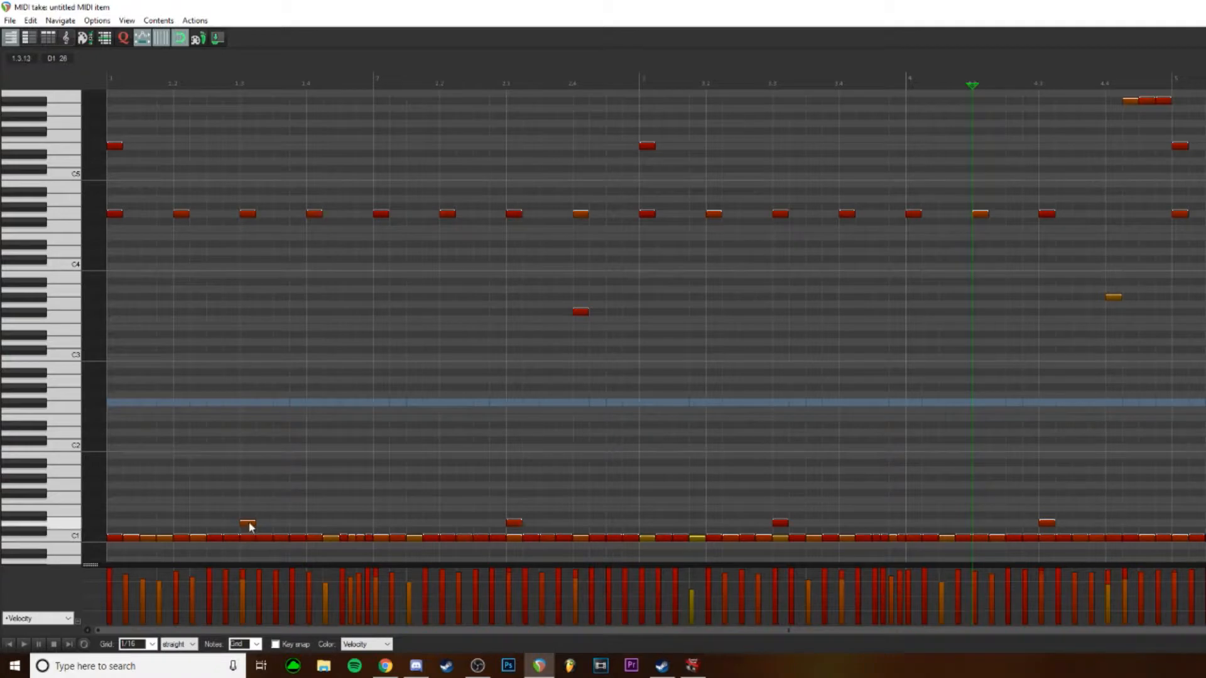
pyautogui.press('v')
pyautogui.click(1002, 374)
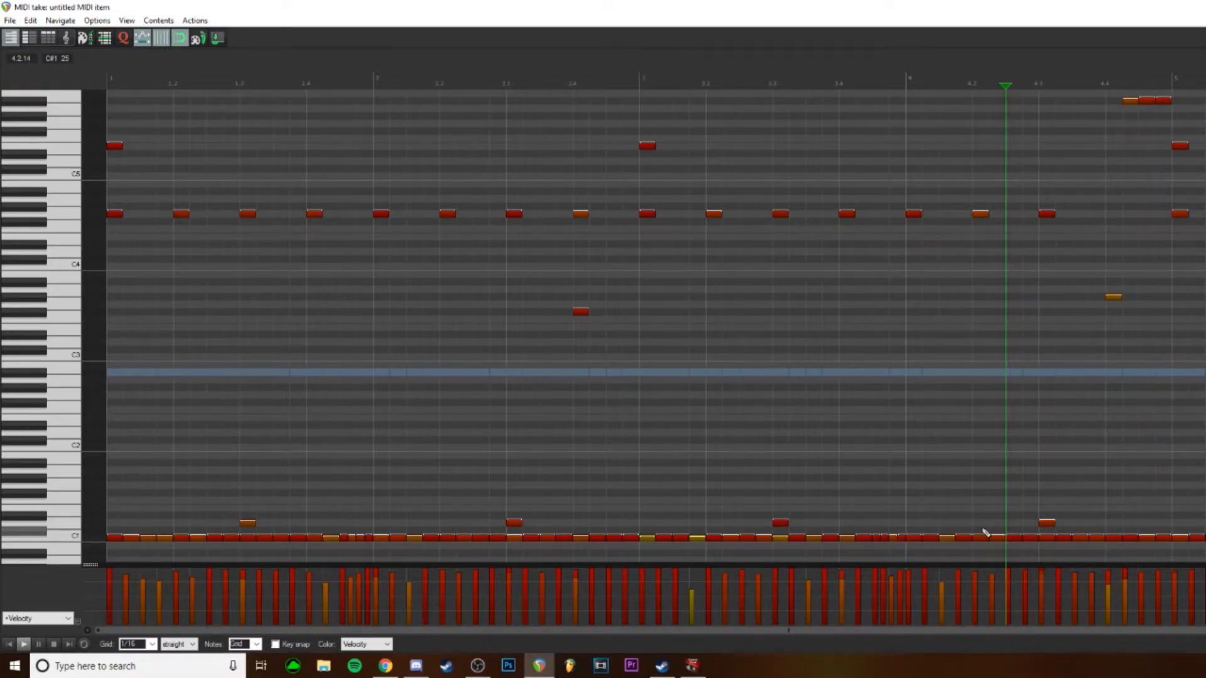
pyautogui.hscroll(5, 984, 533)
pyautogui.hscroll(-5, 985, 534)
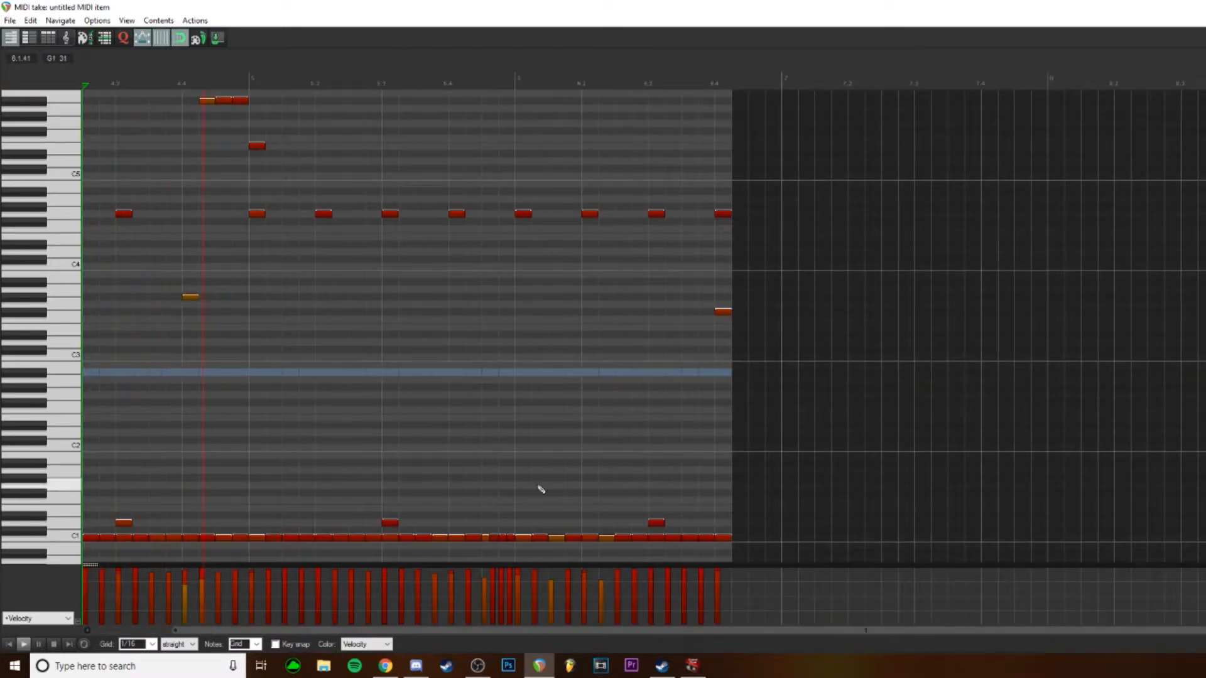
pyautogui.press('space')
pyautogui.hscroll(-5, 503, 625)
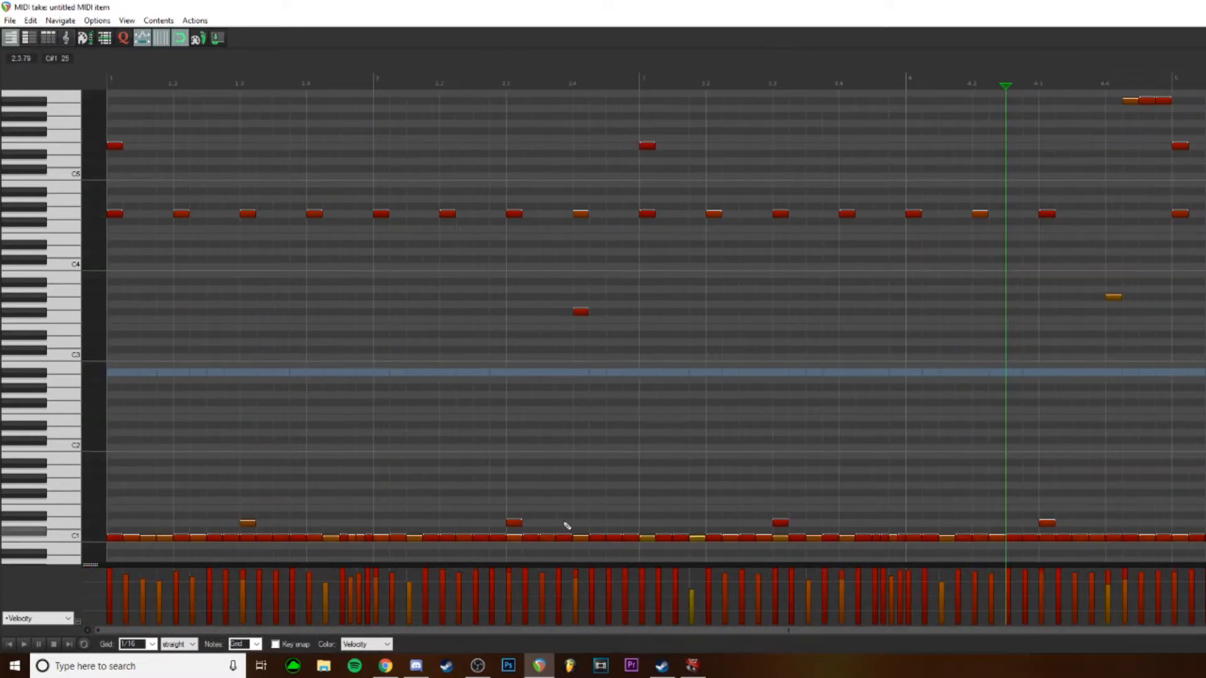
pyautogui.scroll(-3, 590, 461)
pyautogui.scroll(2, 554, 455)
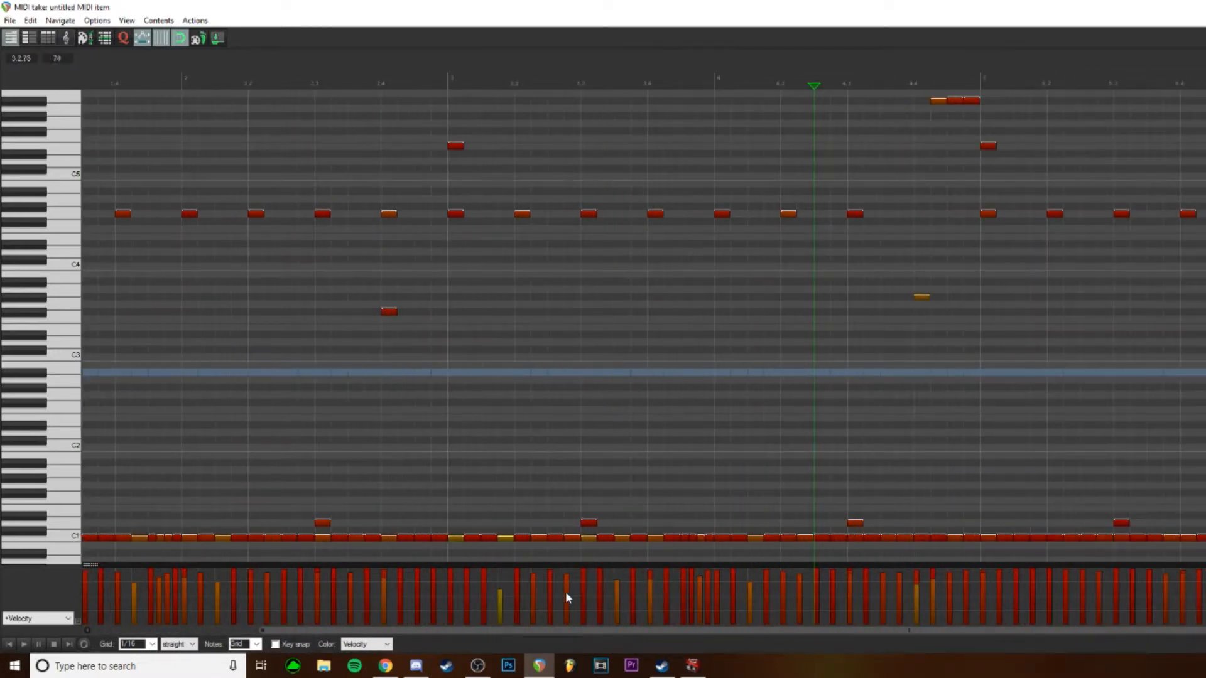
# Select a low C1 note, then select every note in the pattern.
pyautogui.click(505, 538)
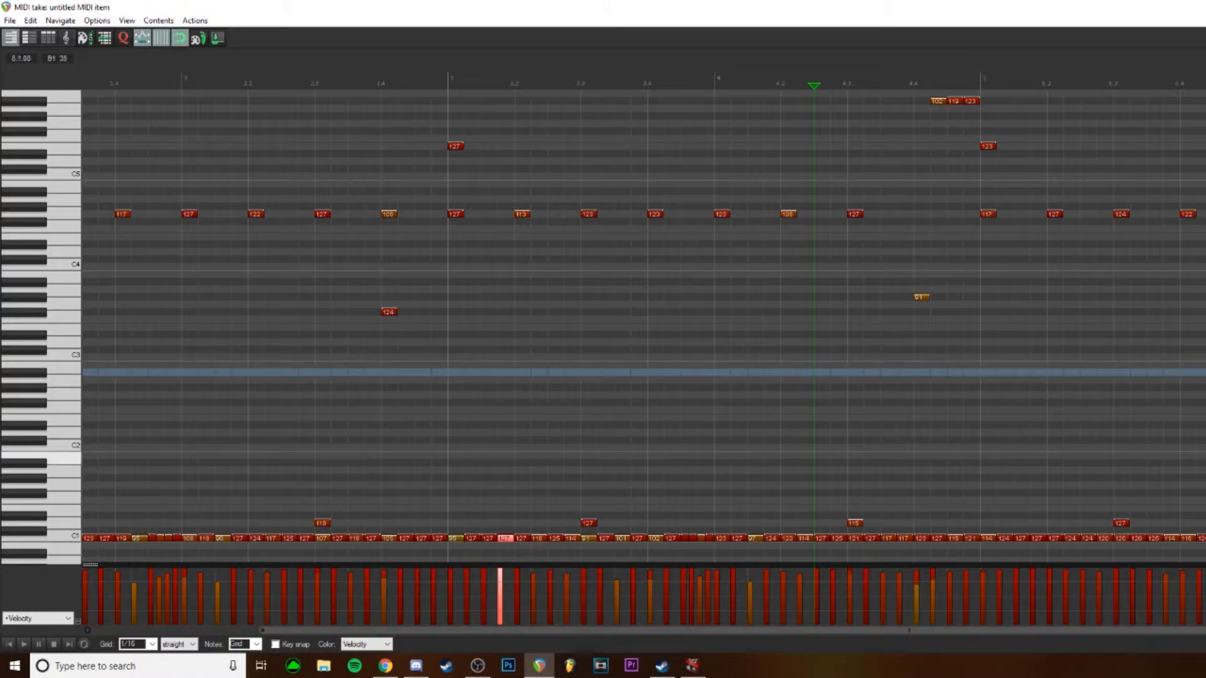
pyautogui.hotkey('ctrl', 'a')
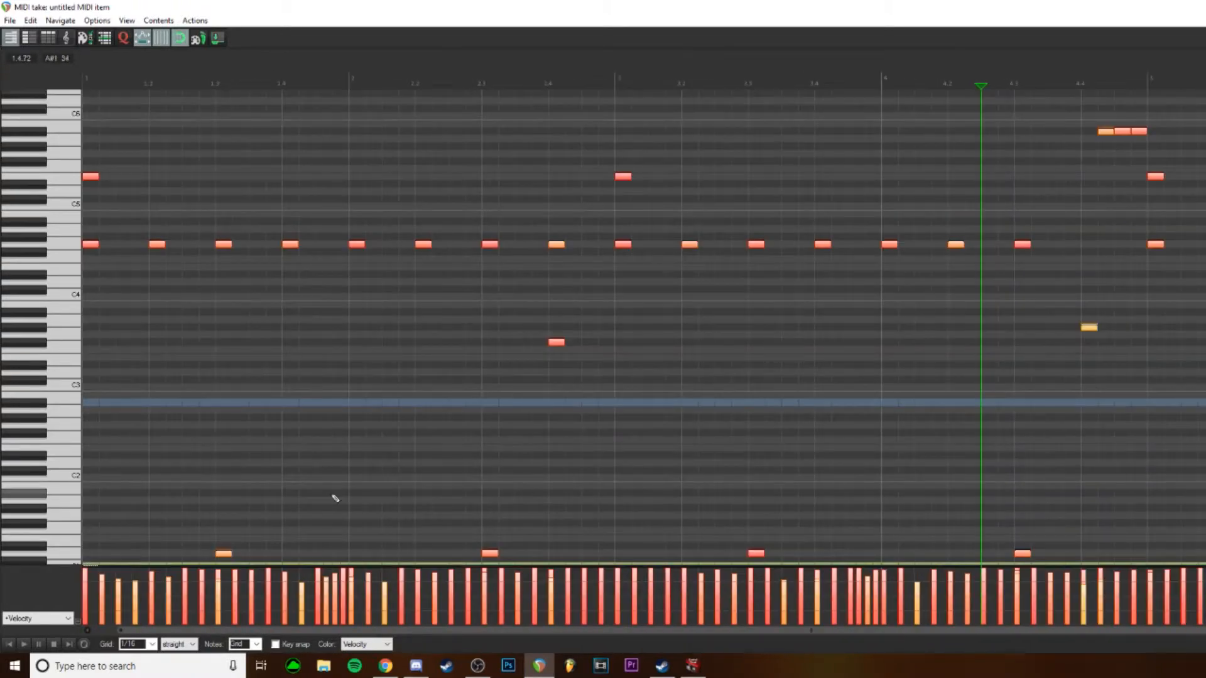
pyautogui.moveTo(342, 596); pyautogui.dragTo(348, 536)
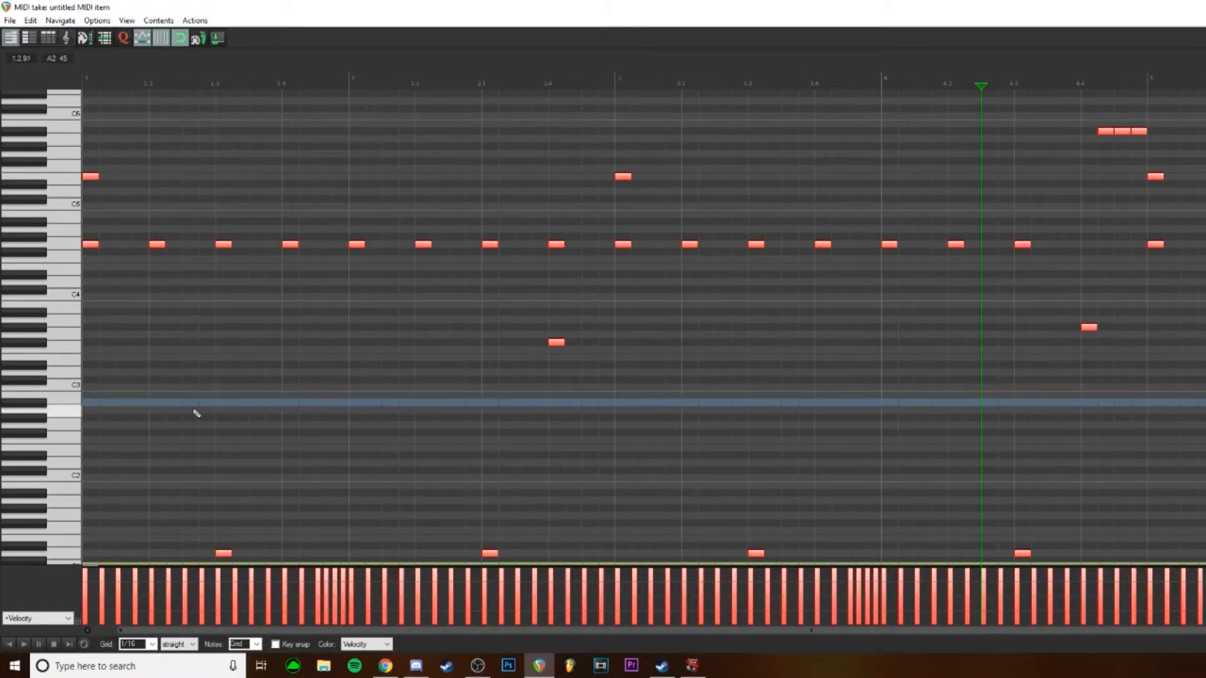
pyautogui.scroll(-1, 48, 391)
pyautogui.scroll(-2, 48, 392)
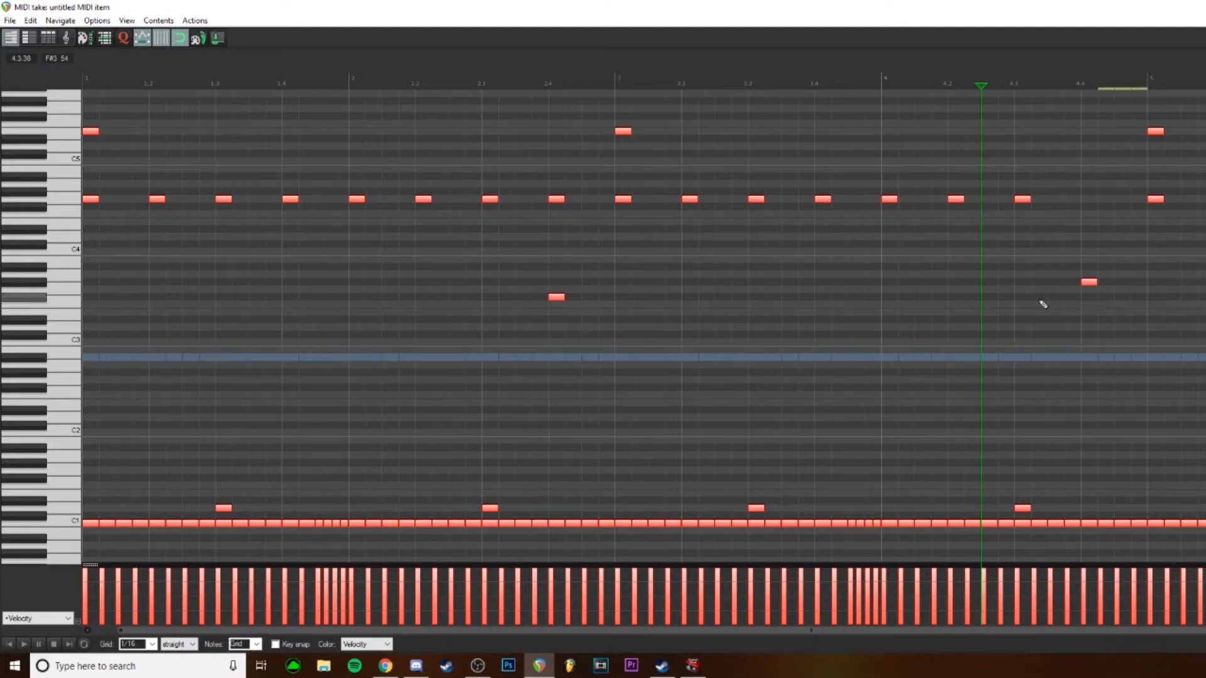
# Flatten the velocities to one uniform value, then insert, move and delete a stray test note near G#4/A4.
pyautogui.moveTo(654, 630); pyautogui.dragTo(658, 630)
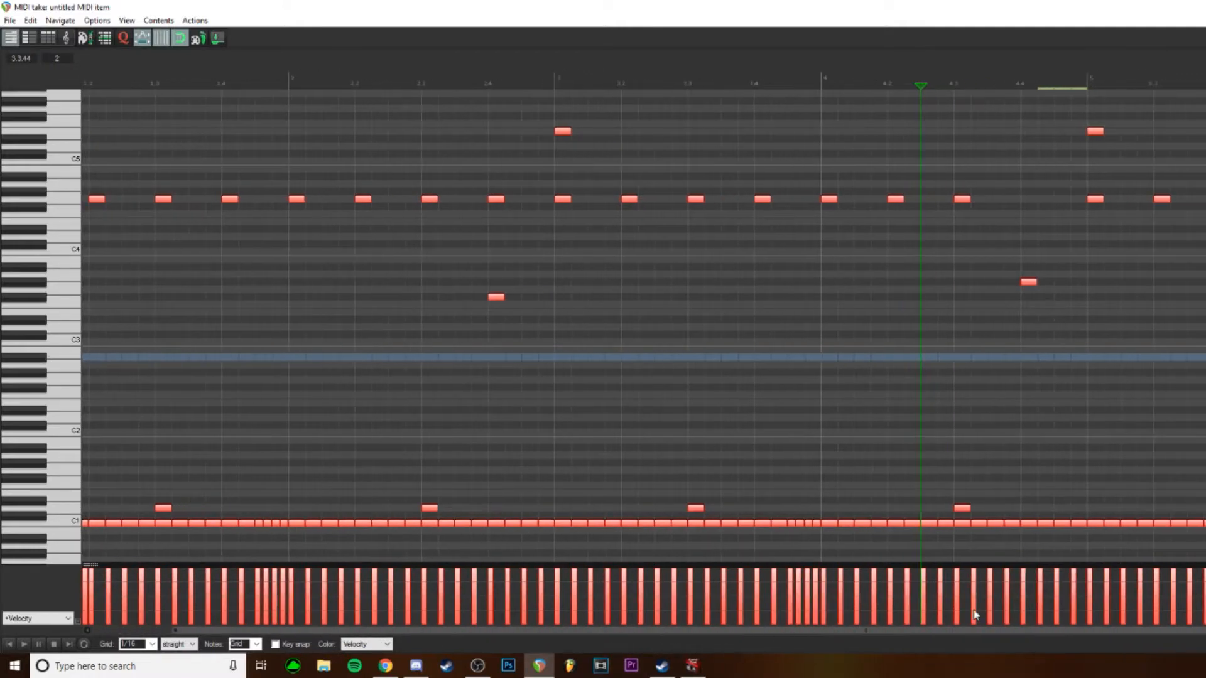
pyautogui.click(1027, 236)
pyautogui.click(1028, 192)
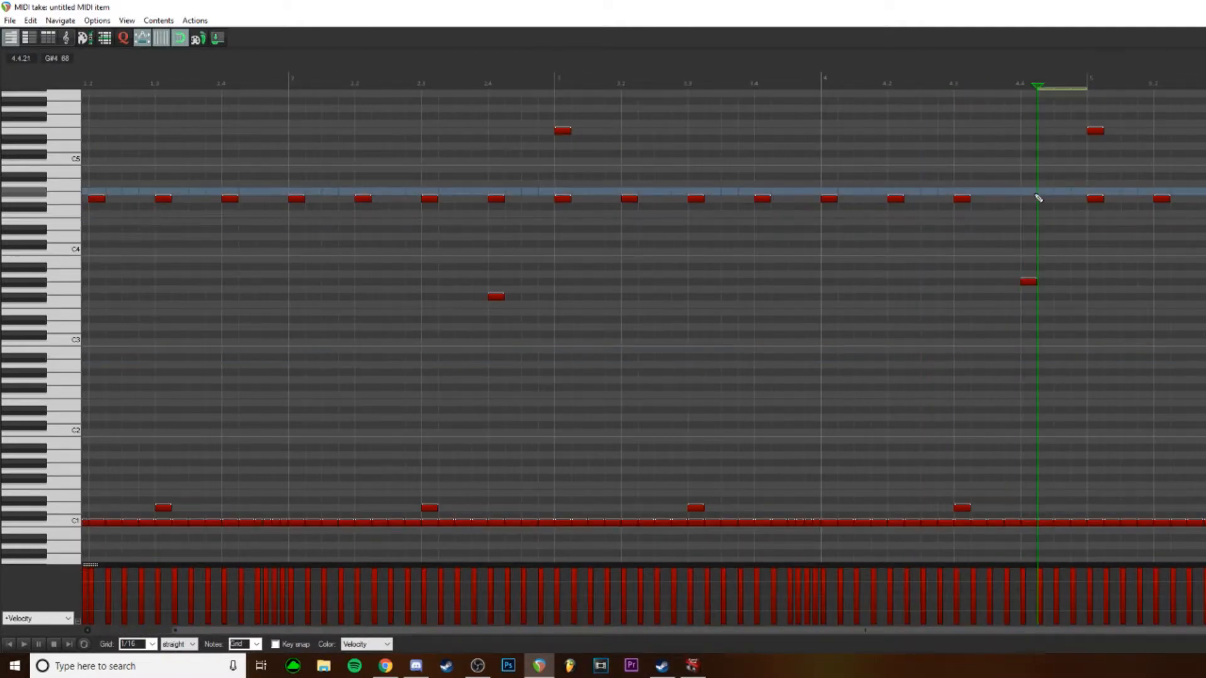
pyautogui.moveTo(1037, 191); pyautogui.dragTo(1040, 186)
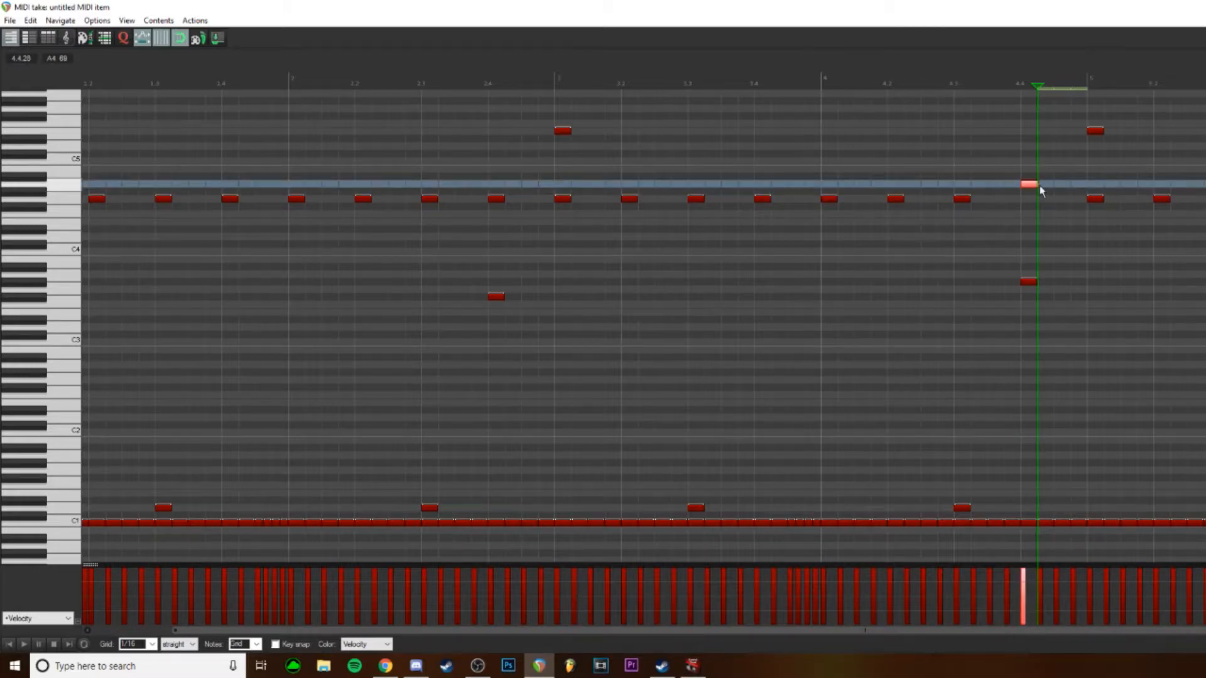
pyautogui.doubleClick(1034, 184)
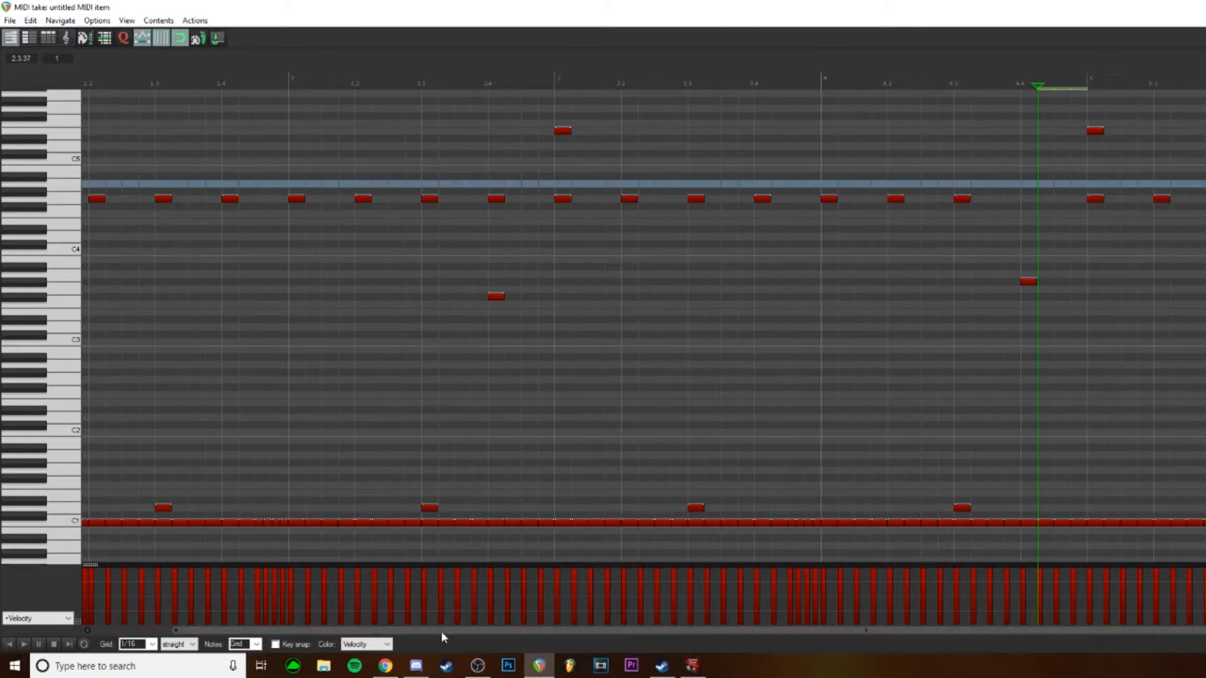
pyautogui.scroll(2, 1040, 430)
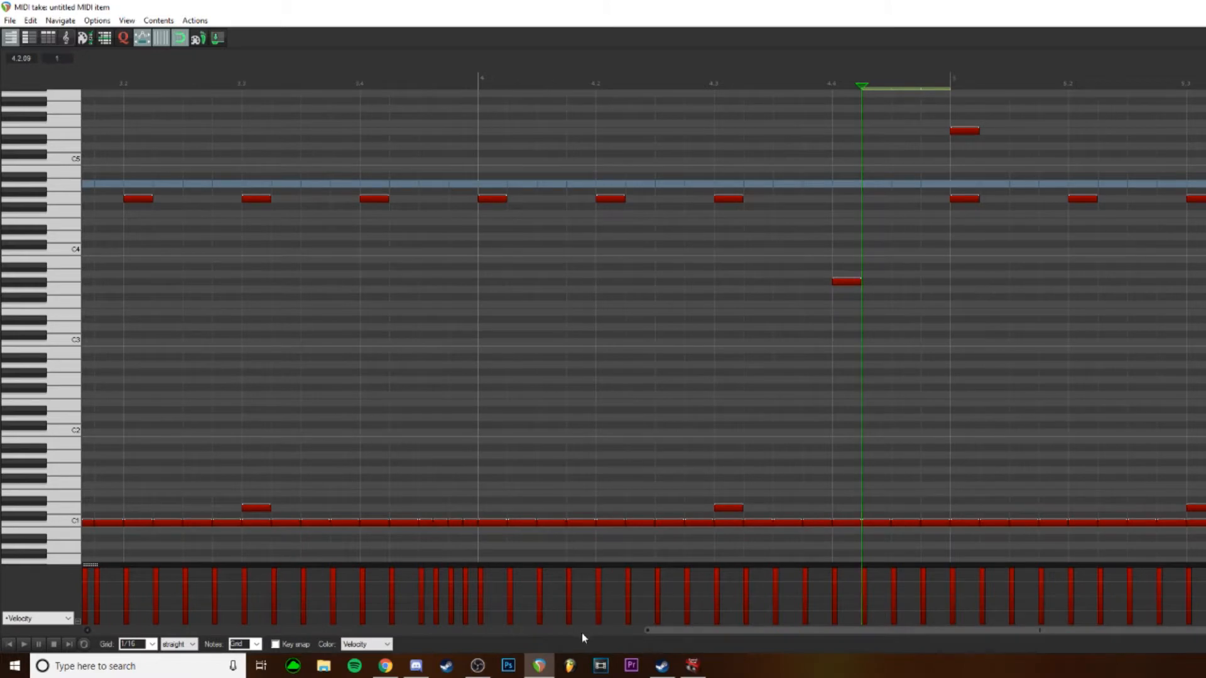
pyautogui.moveTo(689, 641); pyautogui.dragTo(838, 638)
pyautogui.scroll(1, 13, 269)
pyautogui.scroll(1, 12, 269)
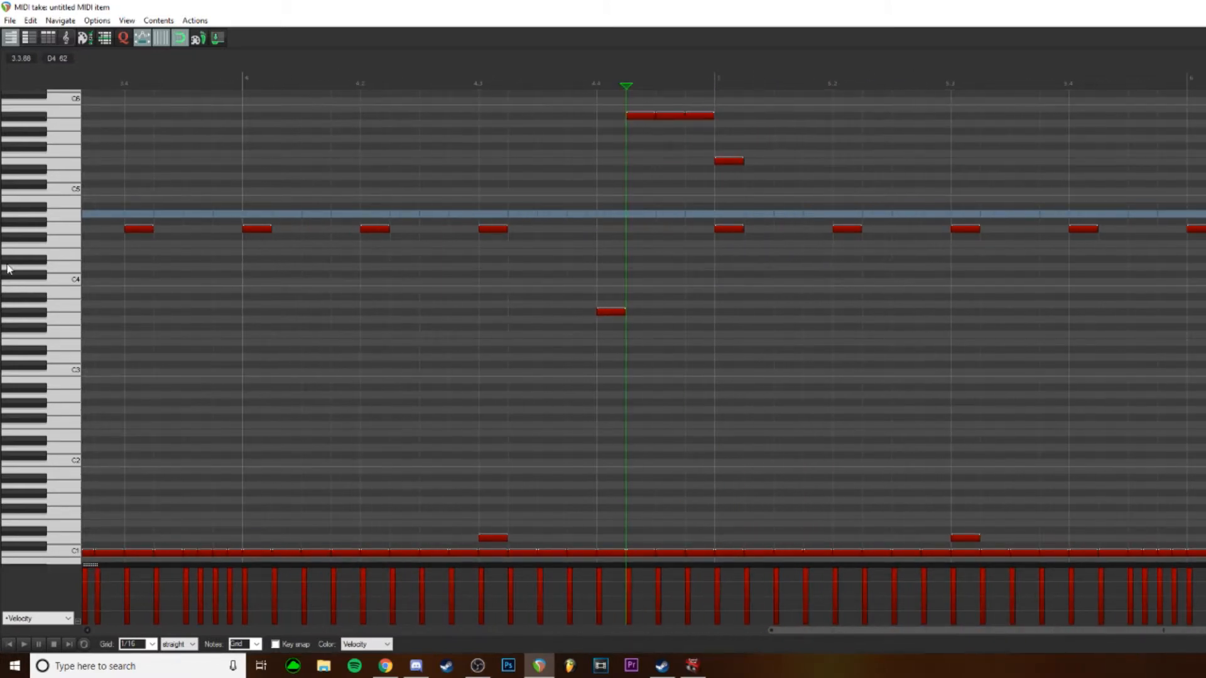
pyautogui.scroll(-1, 676, 301)
pyautogui.scroll(-1, 678, 310)
pyautogui.scroll(-1, 679, 311)
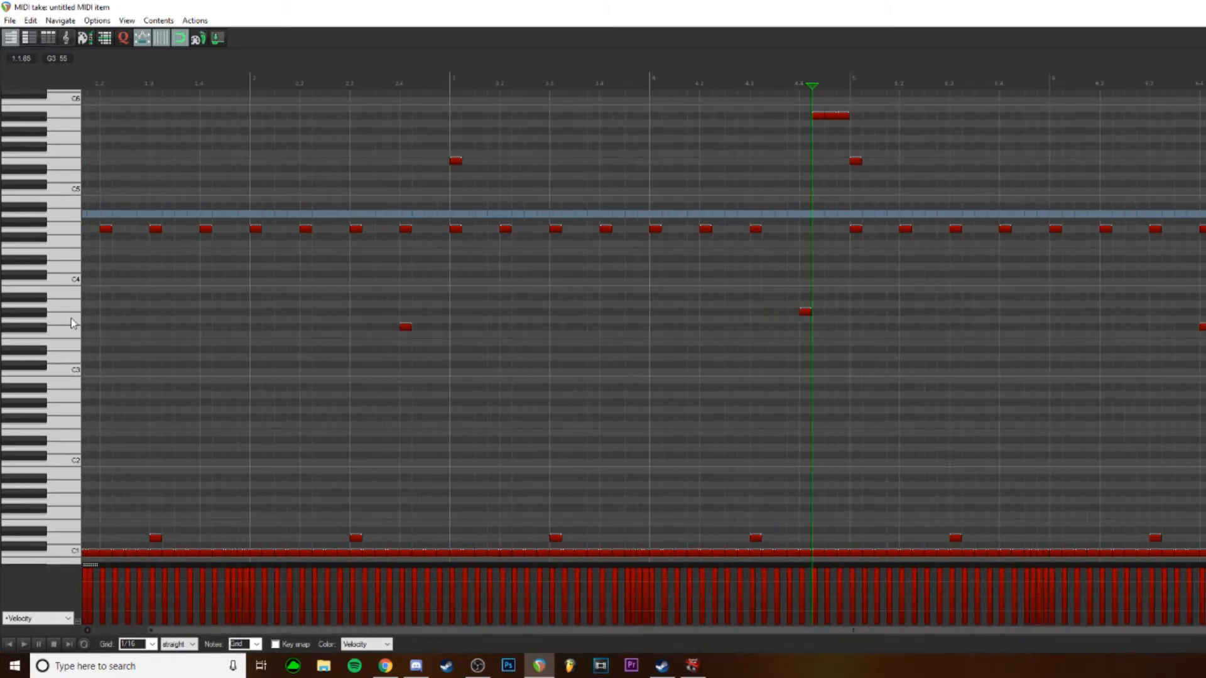
pyautogui.scroll(-1, 72, 326)
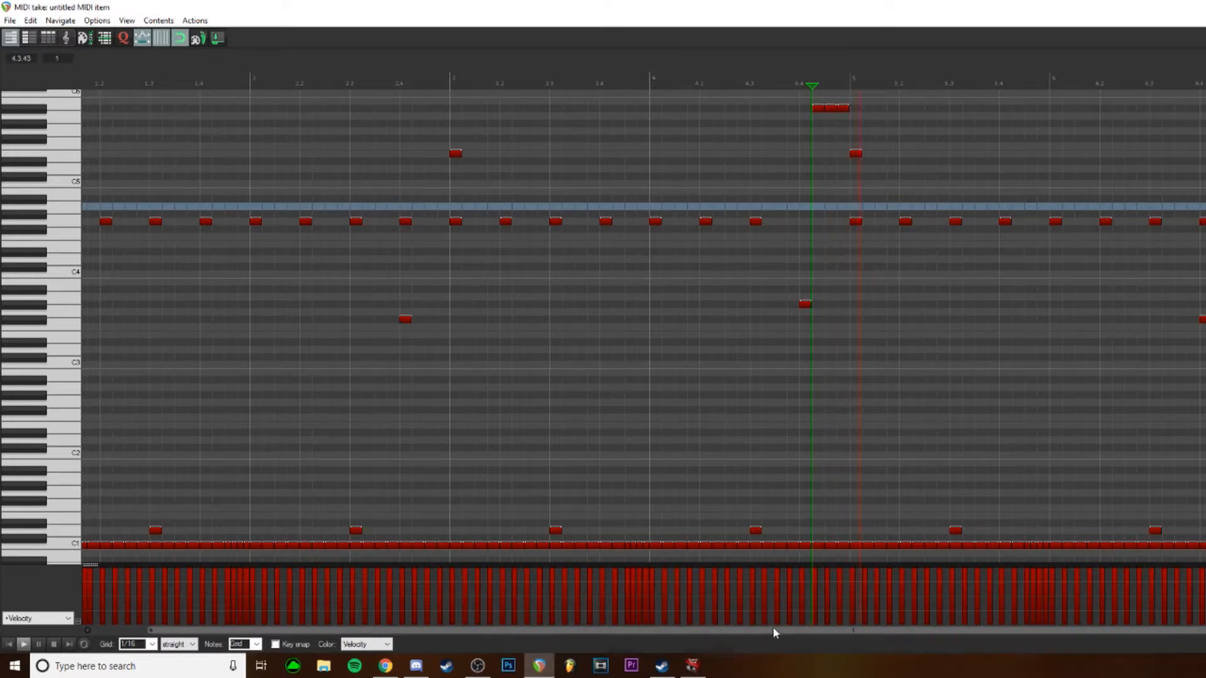
pyautogui.click(799, 428)
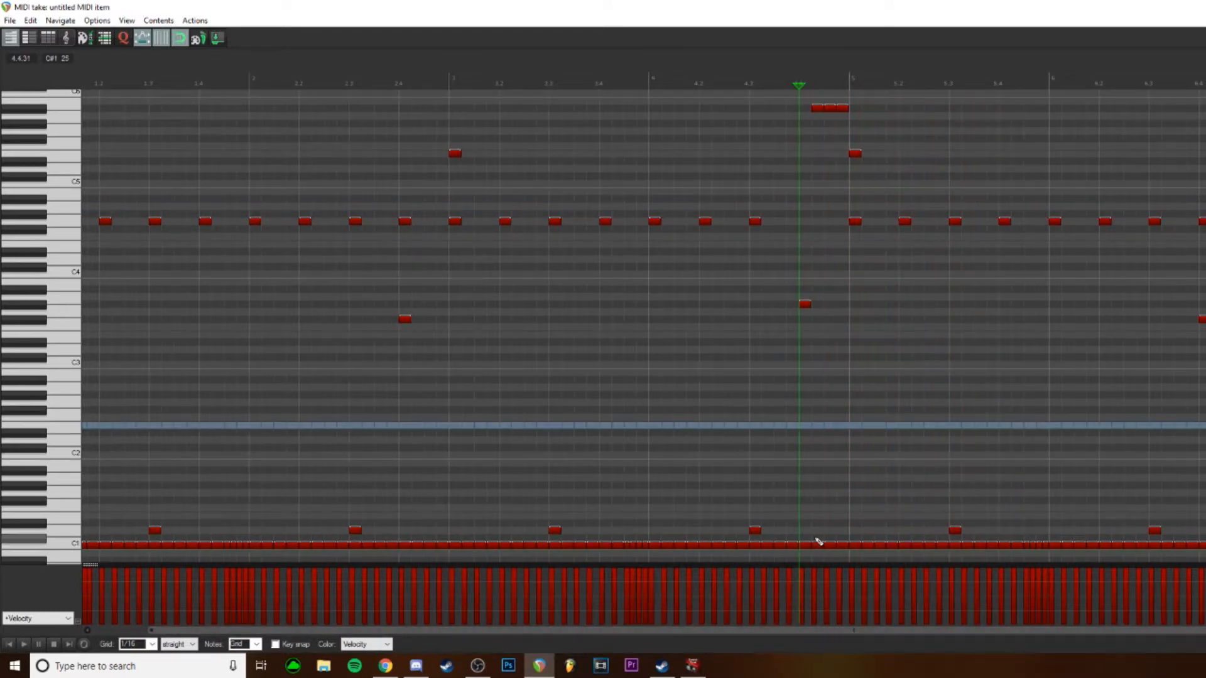
pyautogui.scroll(1, 819, 542)
pyautogui.scroll(1, 818, 542)
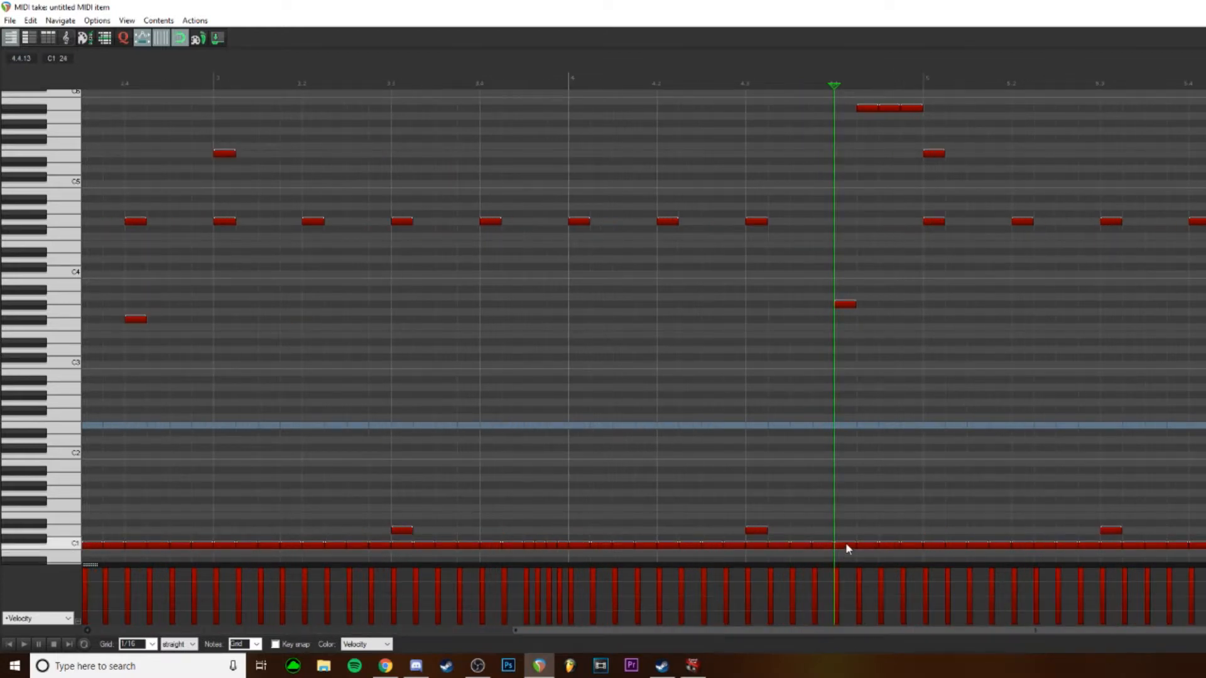
pyautogui.click(847, 308)
# Lower a note's velocity to 100 and select the G4 hit and C1 notes around bar 5 for adjusting.
pyautogui.moveTo(847, 308); pyautogui.dragTo(847, 314)
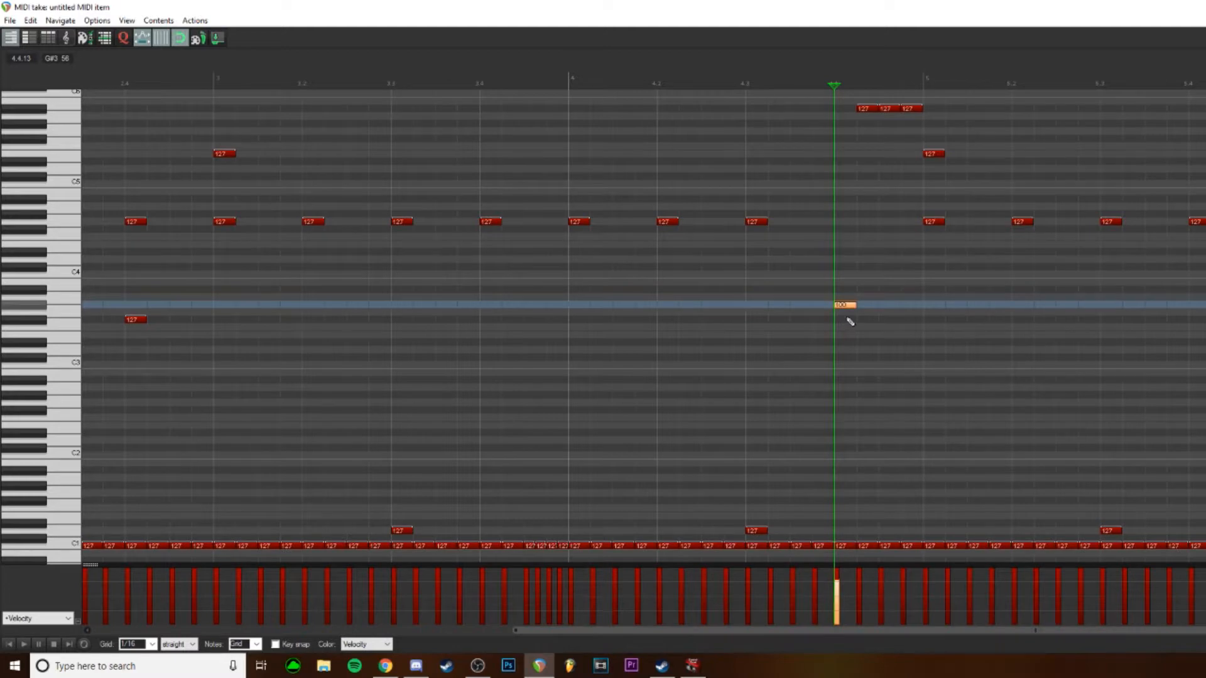
pyautogui.keyDown('ctrl'); pyautogui.click(891, 108); pyautogui.keyUp('ctrl')
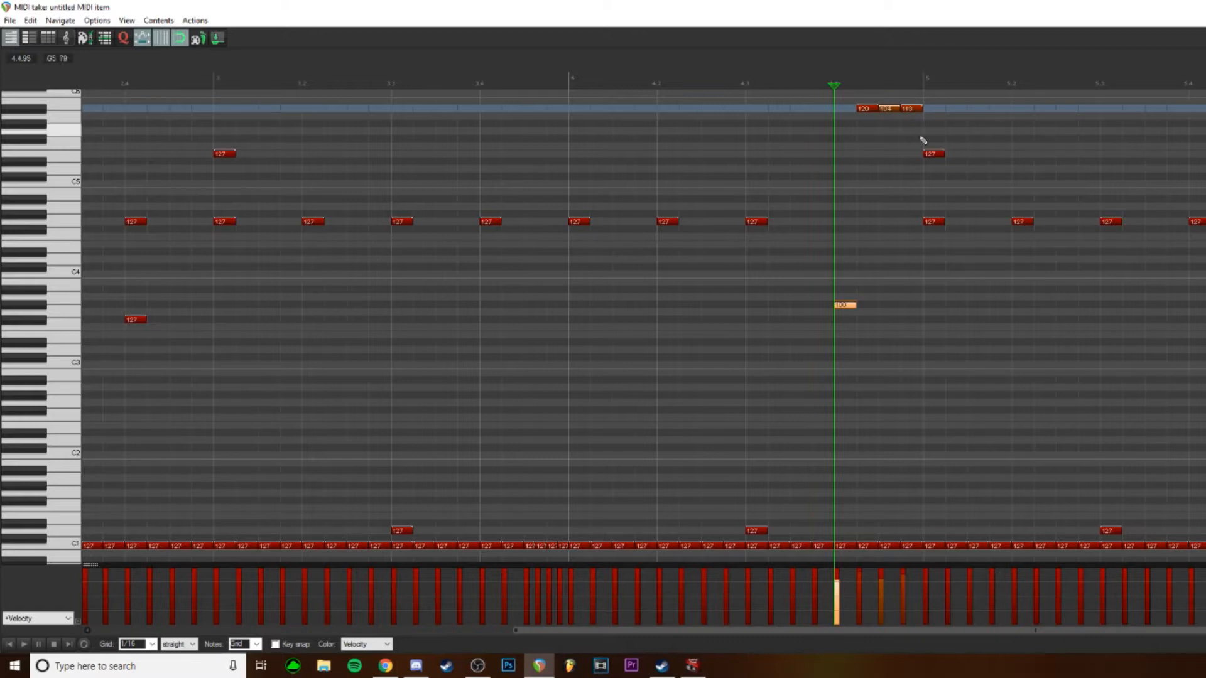
pyautogui.keyDown('ctrl'); pyautogui.click(933, 221); pyautogui.keyUp('ctrl')
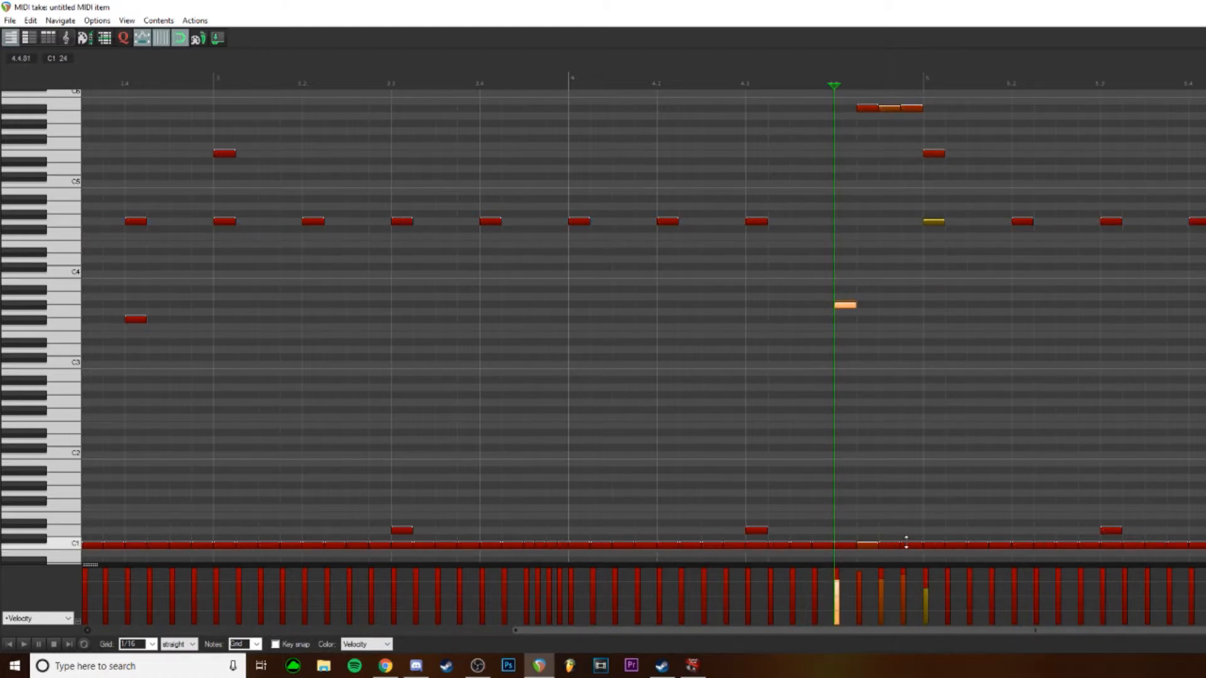
pyautogui.click(953, 544)
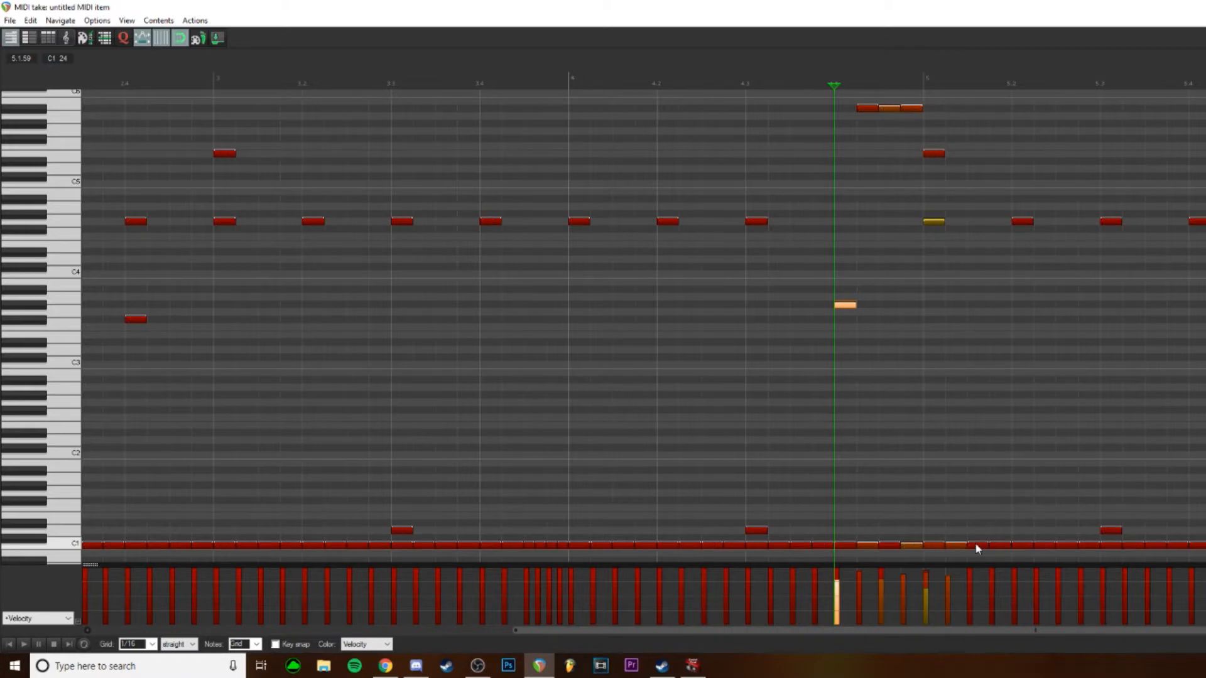
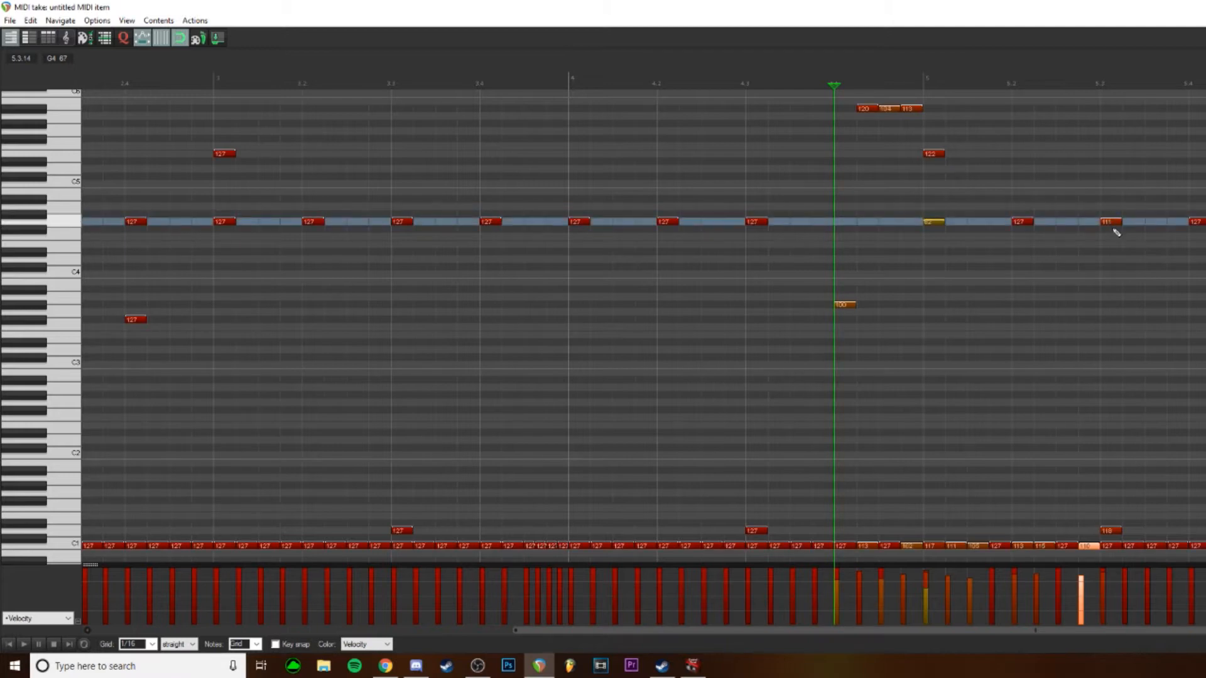
# Audition the drum pattern, then clear the selection and move the edit point.
pyautogui.press('space')
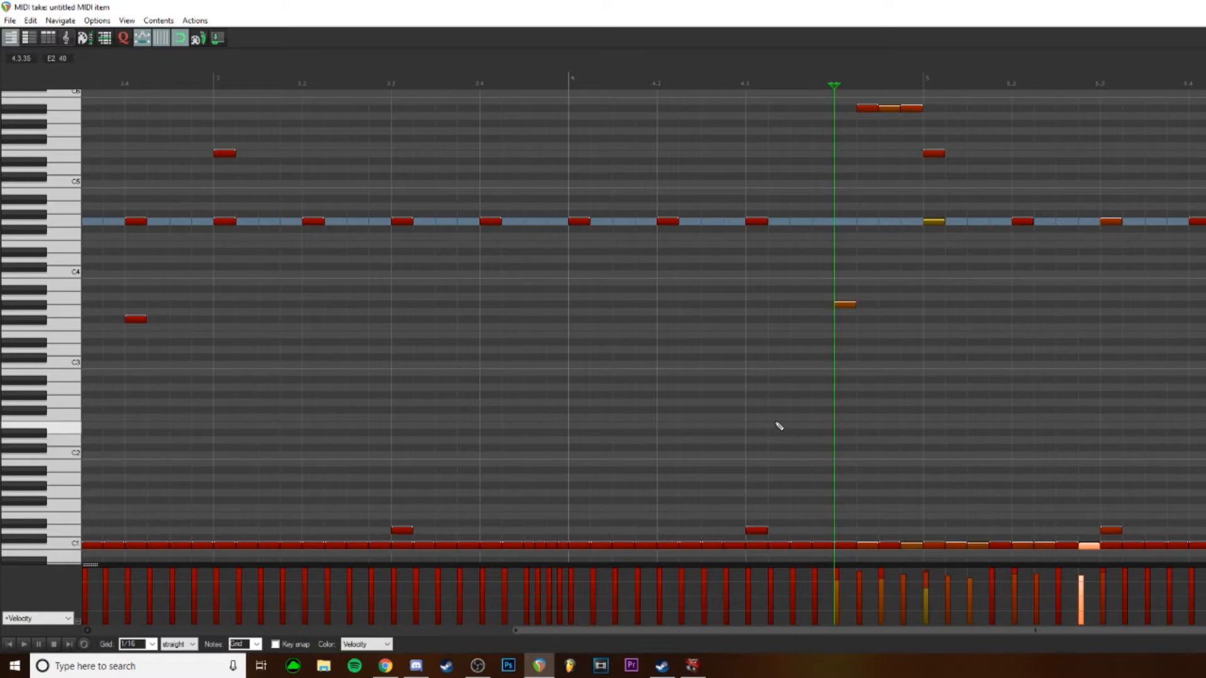
pyautogui.click(573, 361)
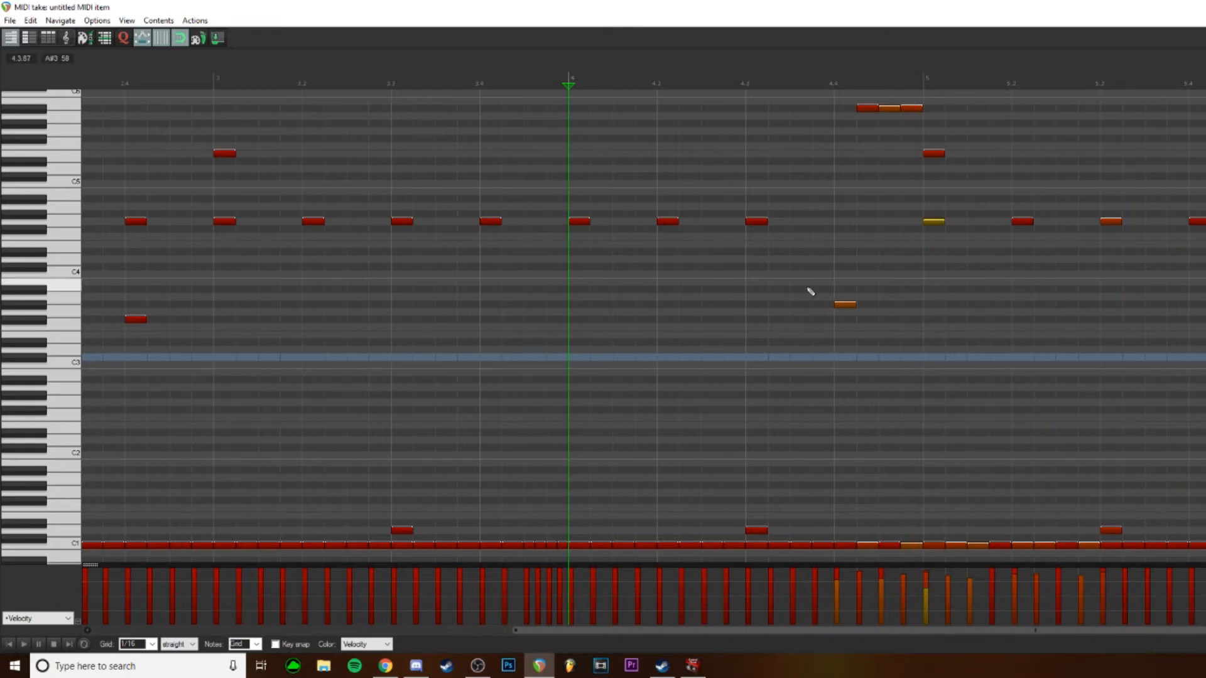
# Marquee-select the C1 notes from bar 5 to about bar 5.2, including the low-row notes.
pyautogui.click(838, 285)
pyautogui.moveTo(836, 243)
pyautogui.mouseDown()
pyautogui.moveTo(998, 250)
pyautogui.moveTo(977, 403)
pyautogui.mouseUp()
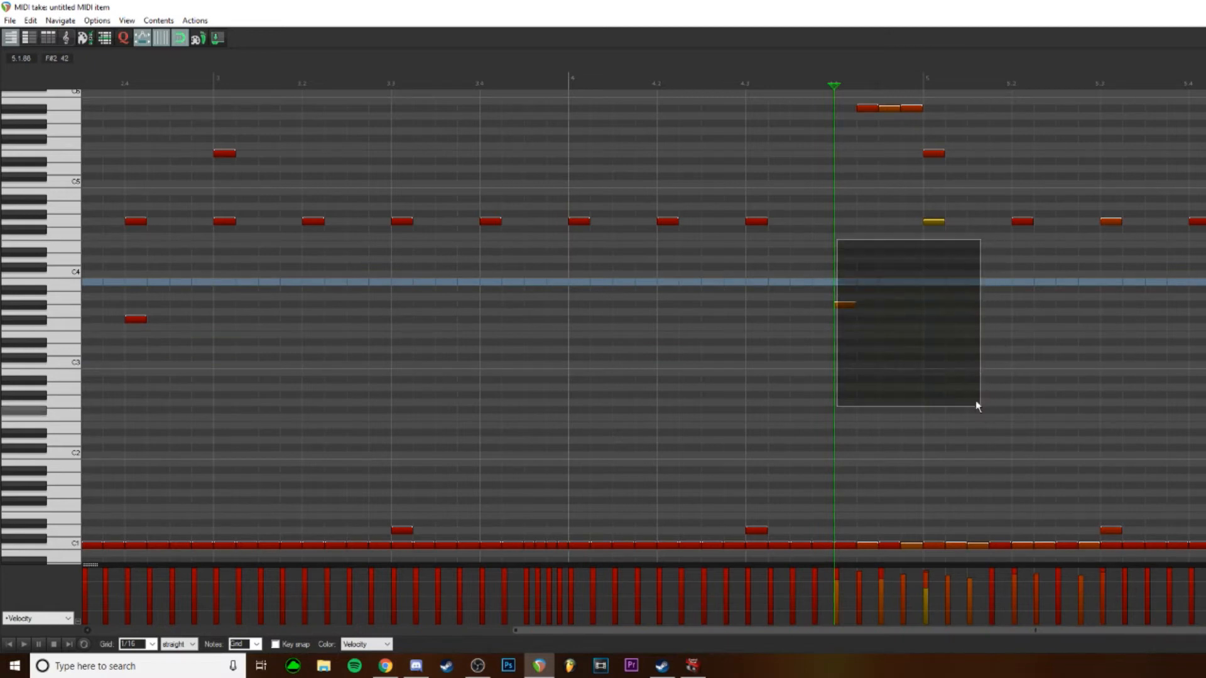
pyautogui.moveTo(835, 86)
pyautogui.mouseDown()
pyautogui.moveTo(1056, 624)
pyautogui.moveTo(999, 493)
pyautogui.mouseUp()
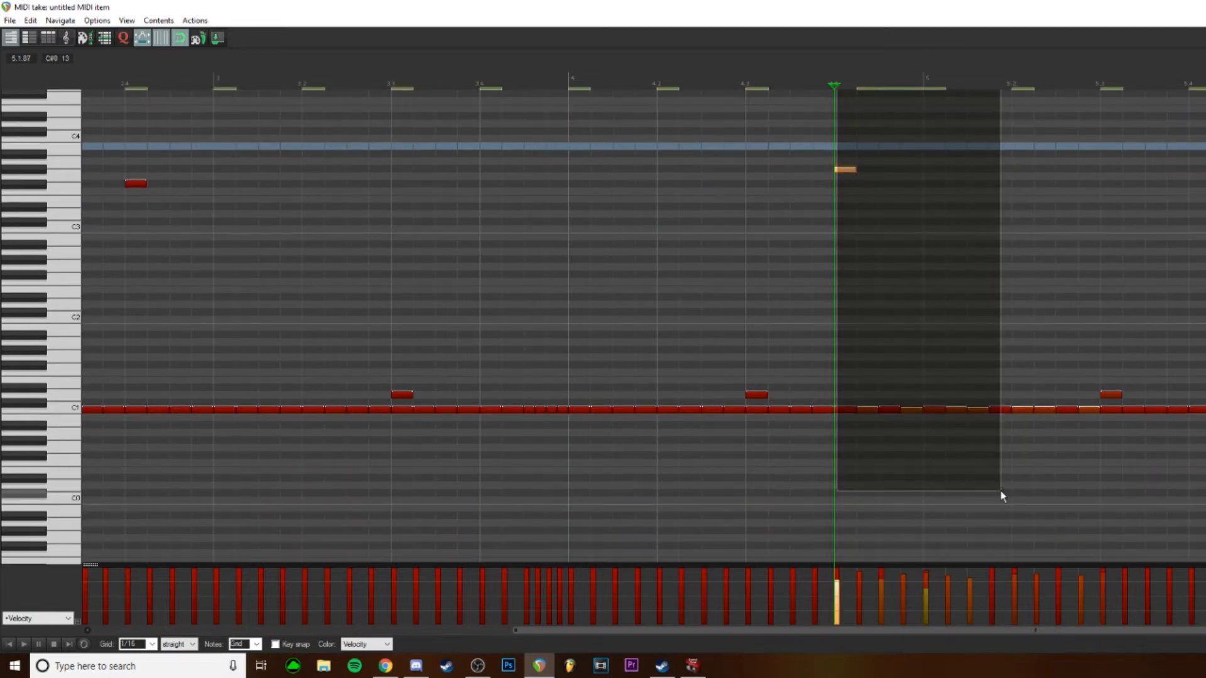
pyautogui.scroll(3, 309, 369)
pyautogui.scroll(-3, 309, 369)
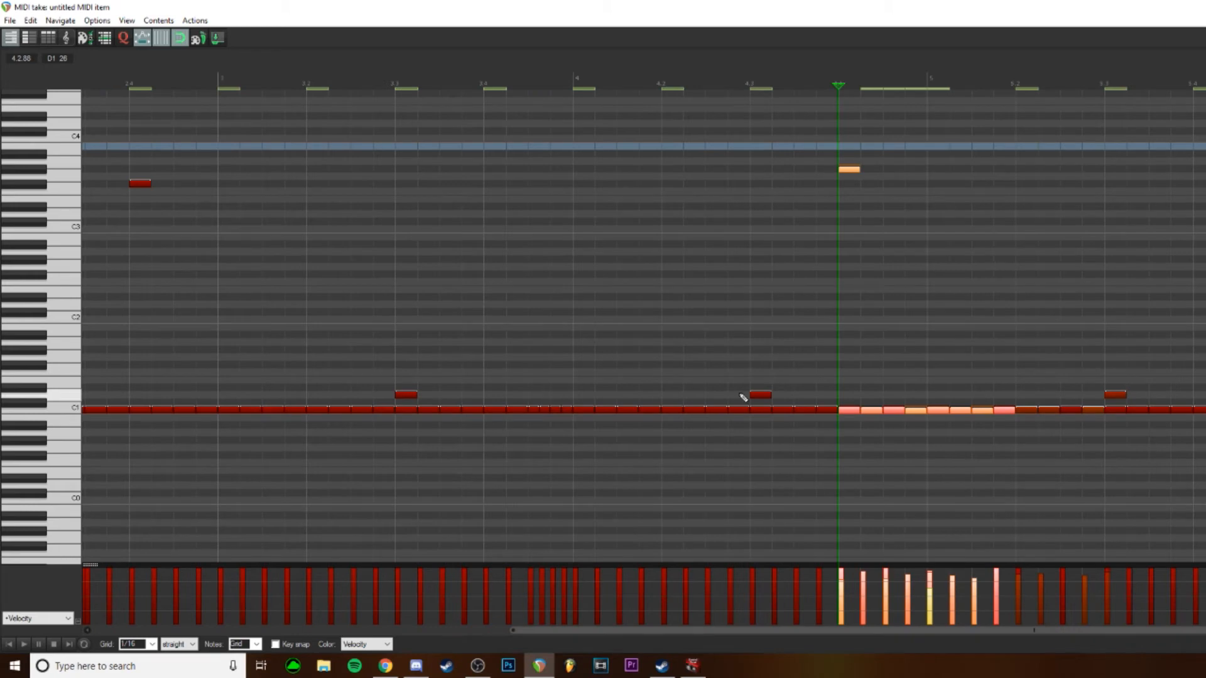
pyautogui.scroll(2, 469, 320)
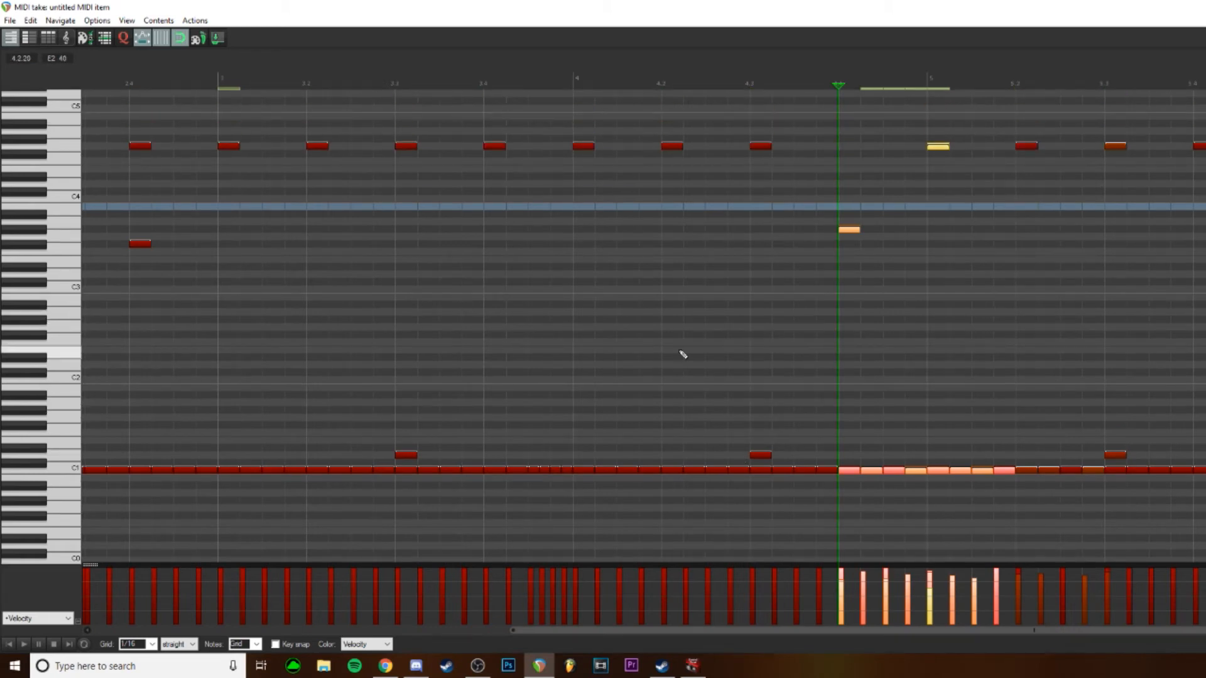
pyautogui.scroll(3, 417, 369)
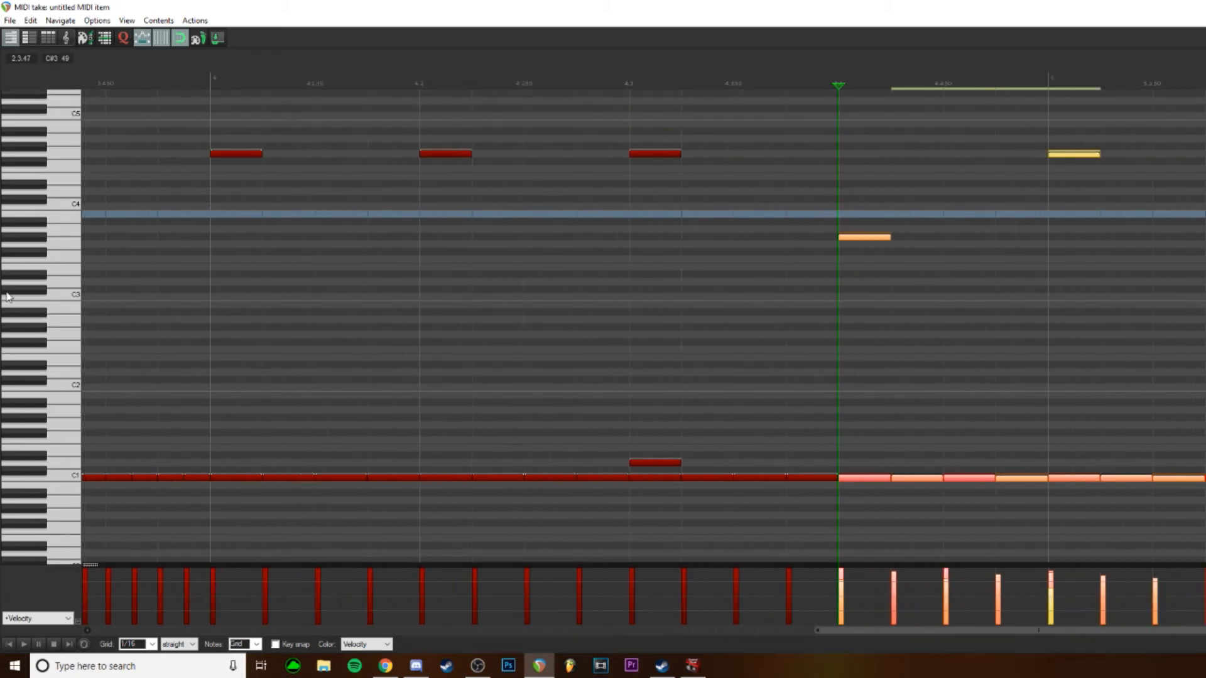
pyautogui.scroll(-2, 726, 320)
pyautogui.scroll(-1, 726, 319)
pyautogui.scroll(1, 43, 306)
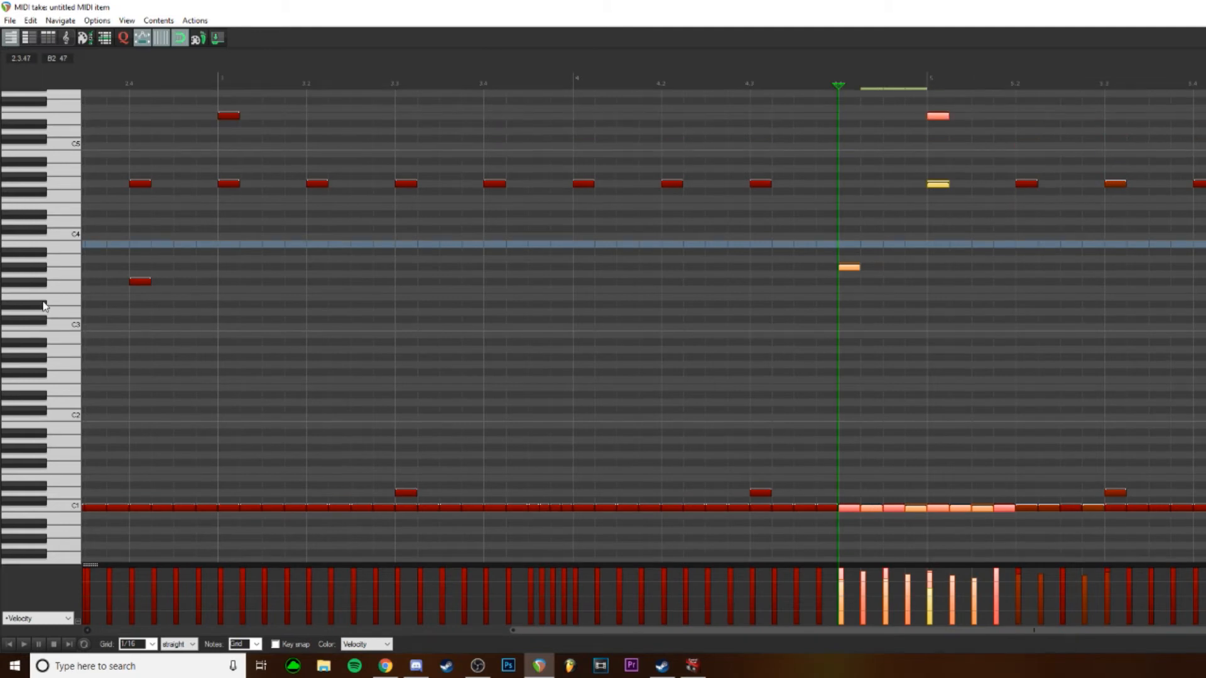
pyautogui.scroll(-1, 44, 306)
# Raise the selected bar-5 notes to velocity 127, audition the result, and select the lone note before bar 5.
pyautogui.moveTo(929, 600); pyautogui.dragTo(950, 437)
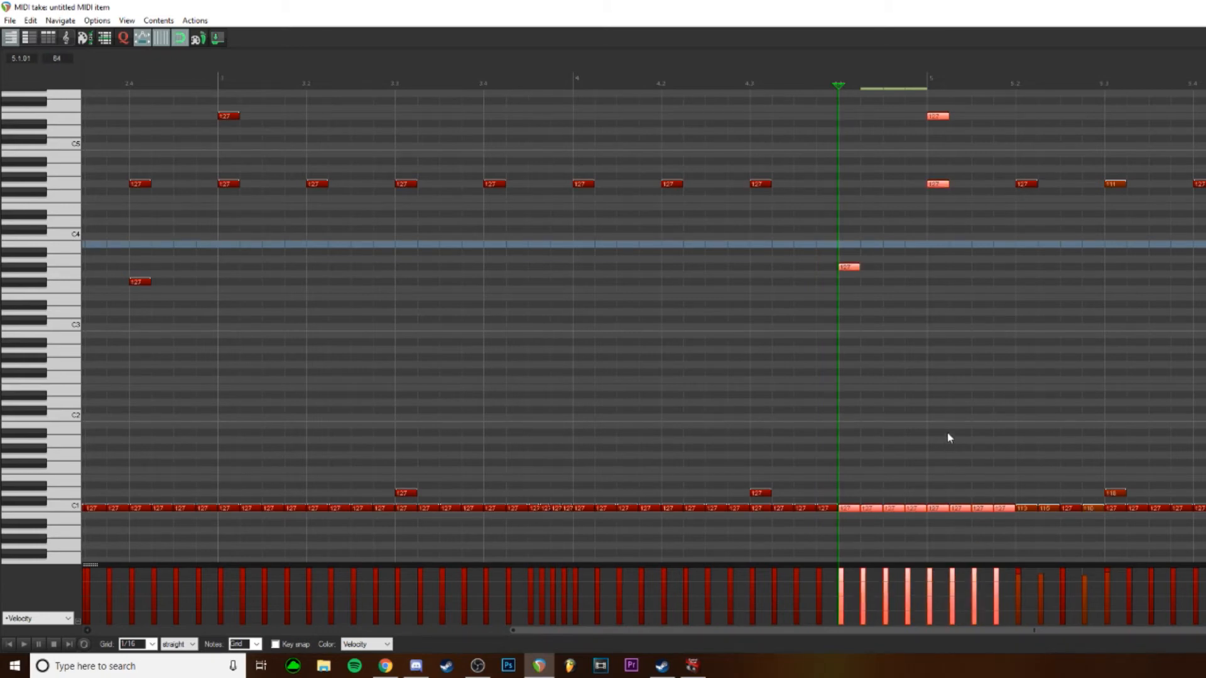
pyautogui.click(552, 360)
pyautogui.press('space')
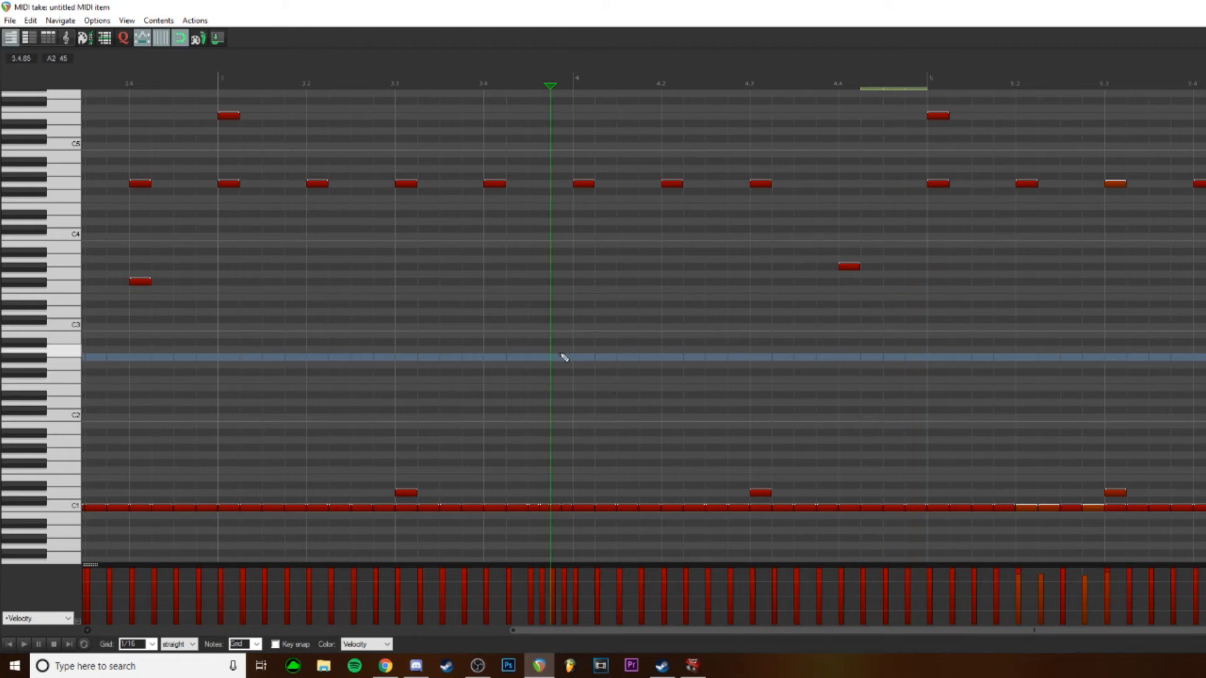
pyautogui.scroll(1, 655, 395)
pyautogui.scroll(-2, 270, 318)
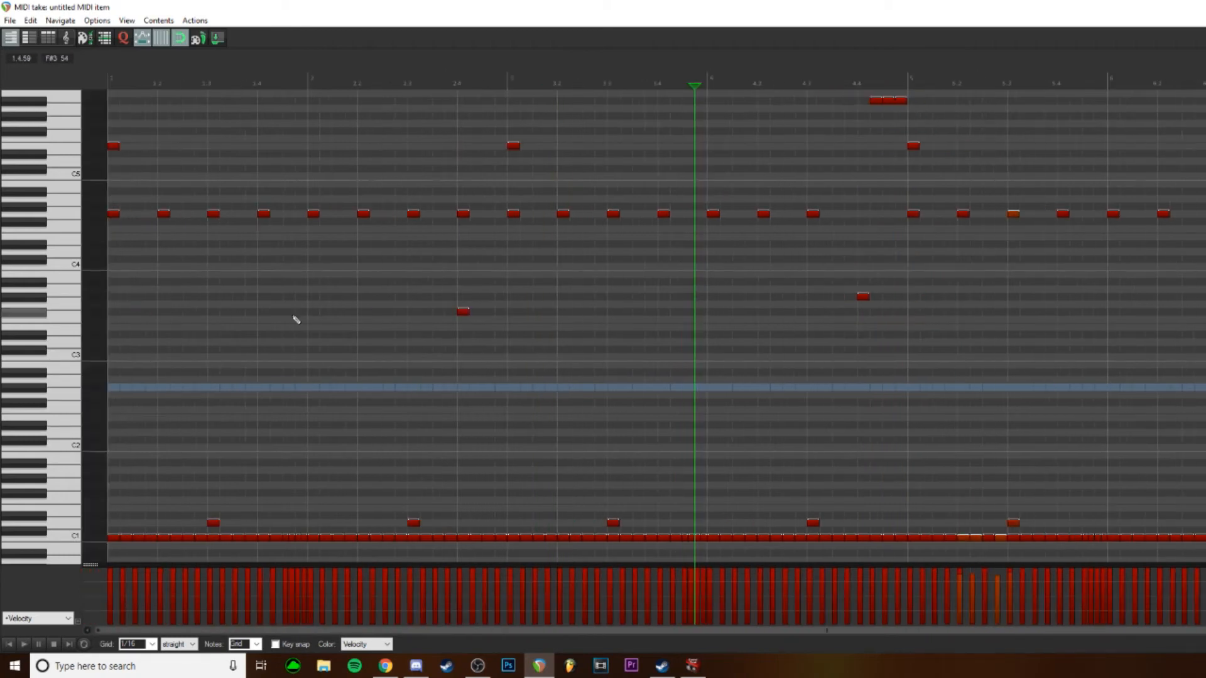
pyautogui.scroll(2, 660, 356)
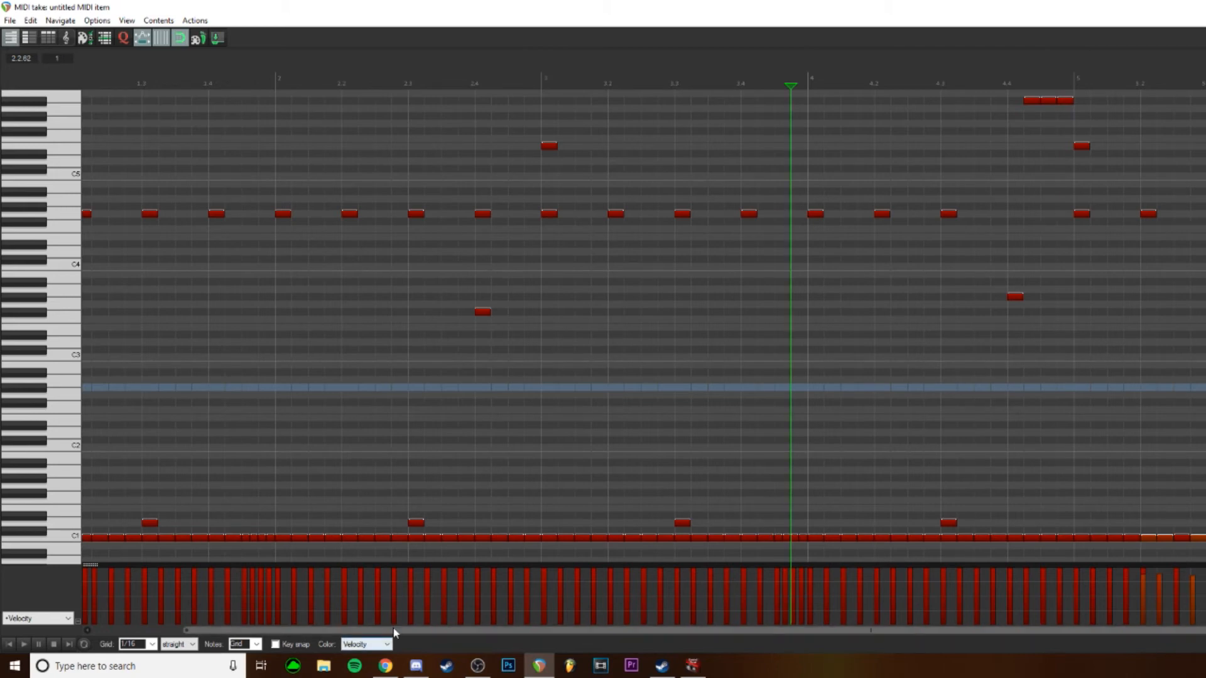
pyautogui.moveTo(938, 245)
pyautogui.mouseDown()
pyautogui.moveTo(1112, 586)
pyautogui.moveTo(1023, 256)
pyautogui.mouseUp()
pyautogui.scroll(3, 1004, 312)
pyautogui.scroll(-4, 1118, 298)
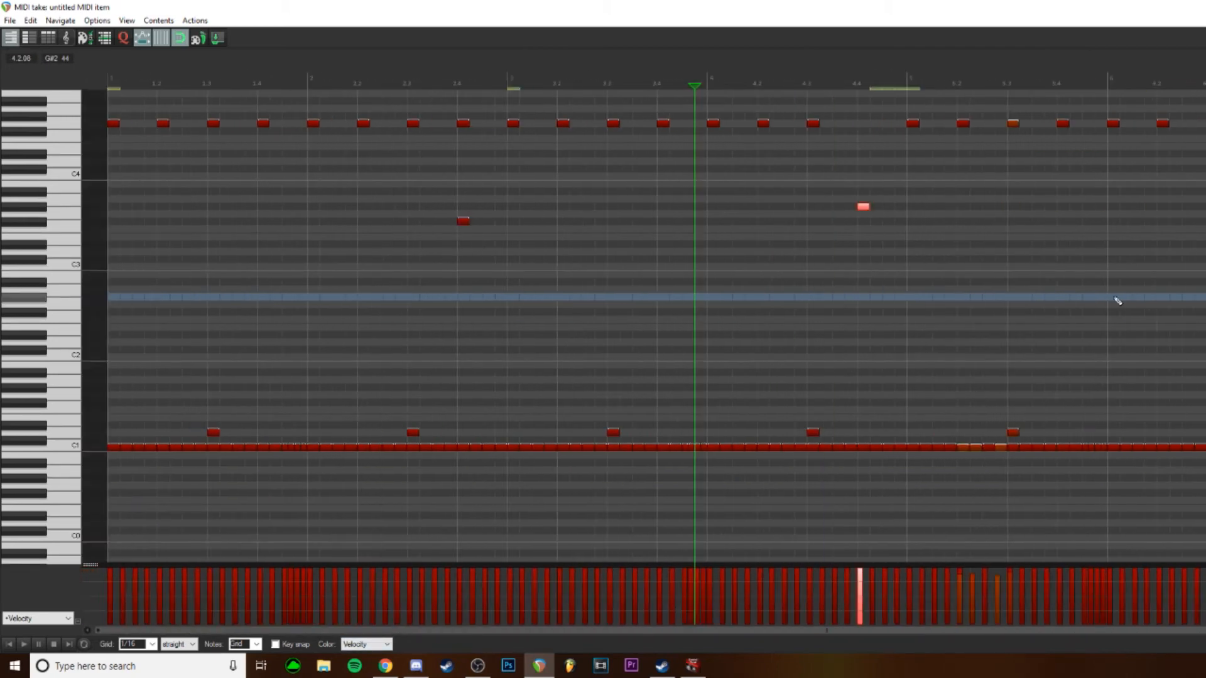
pyautogui.scroll(3, 687, 339)
pyautogui.scroll(-3, 687, 339)
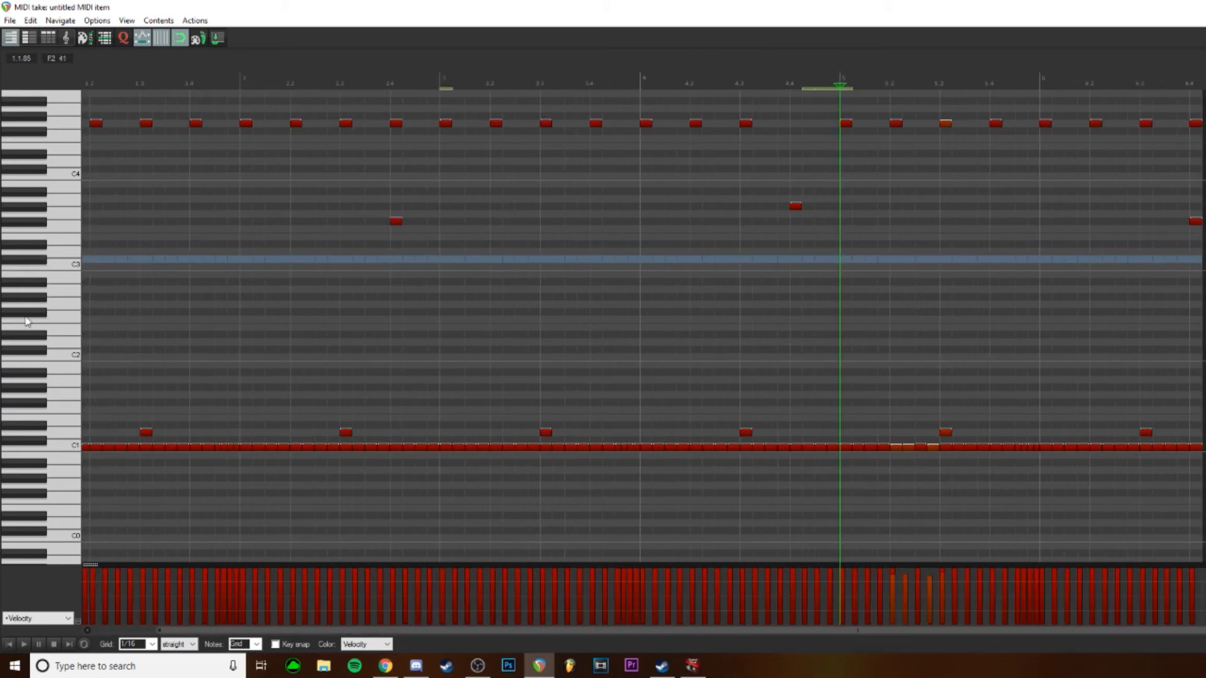
pyautogui.scroll(2, 55, 307)
pyautogui.scroll(3, 58, 301)
pyautogui.scroll(1, 58, 302)
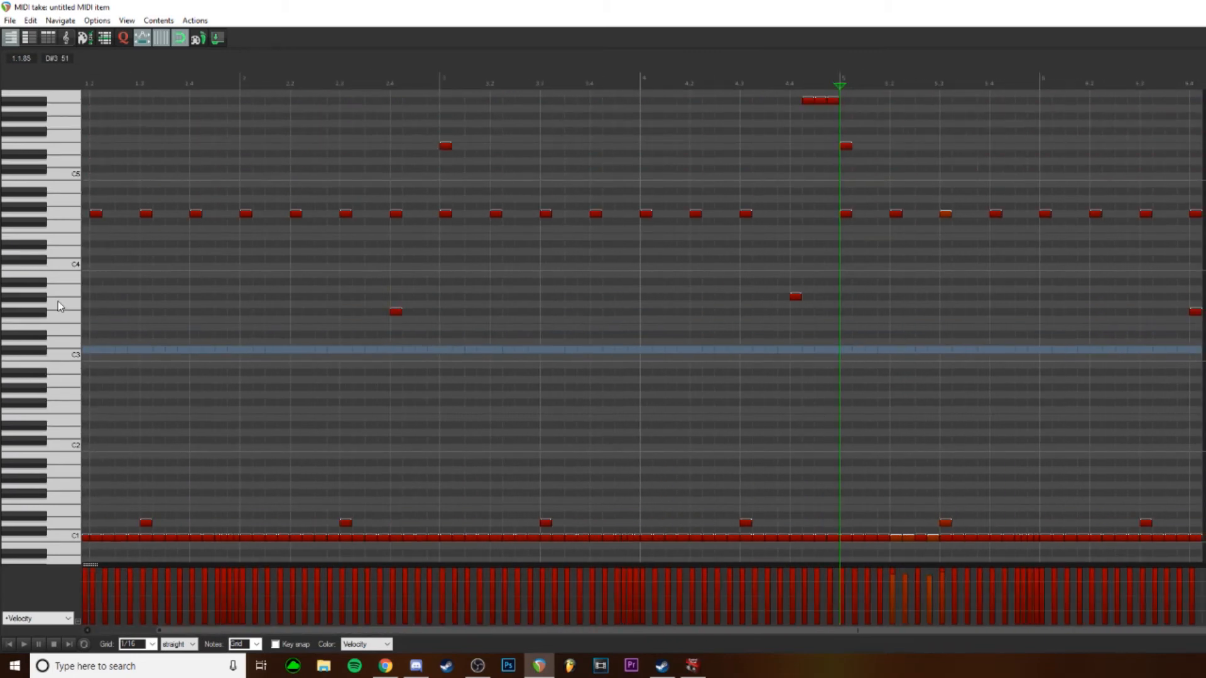
pyautogui.scroll(1, 57, 302)
pyautogui.scroll(-1, 57, 307)
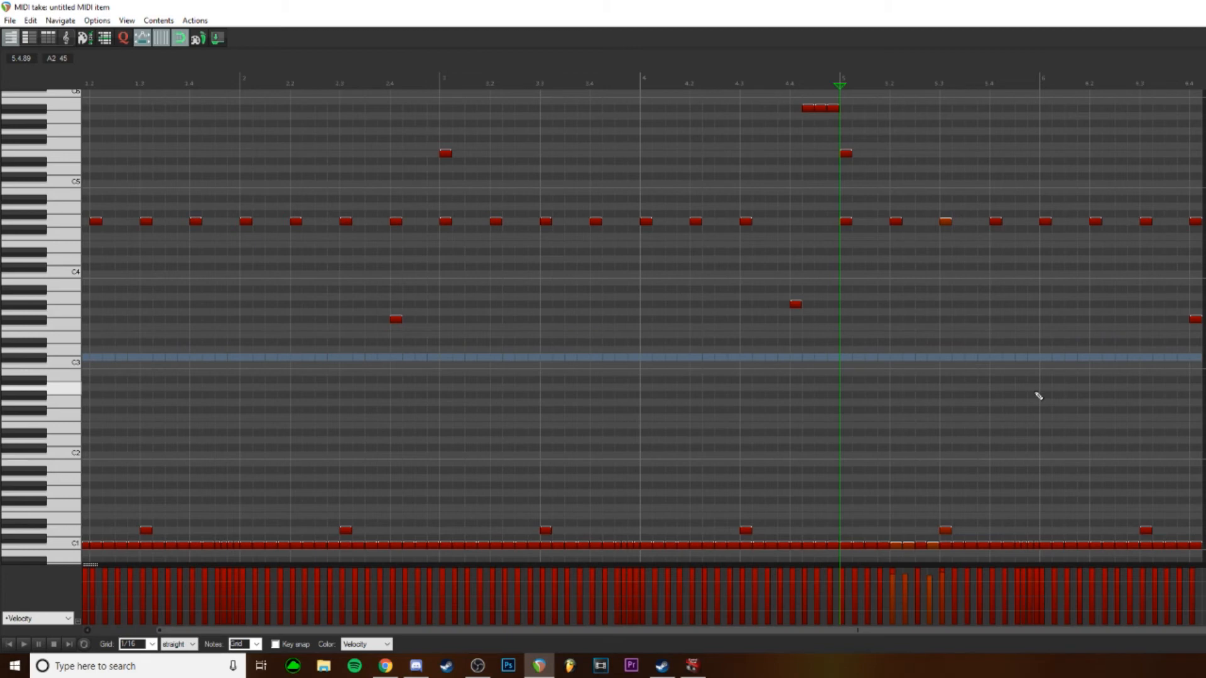
pyautogui.scroll(-3, 799, 416)
pyautogui.moveTo(792, 559); pyautogui.dragTo(104, 203)
pyautogui.scroll(2, 332, 284)
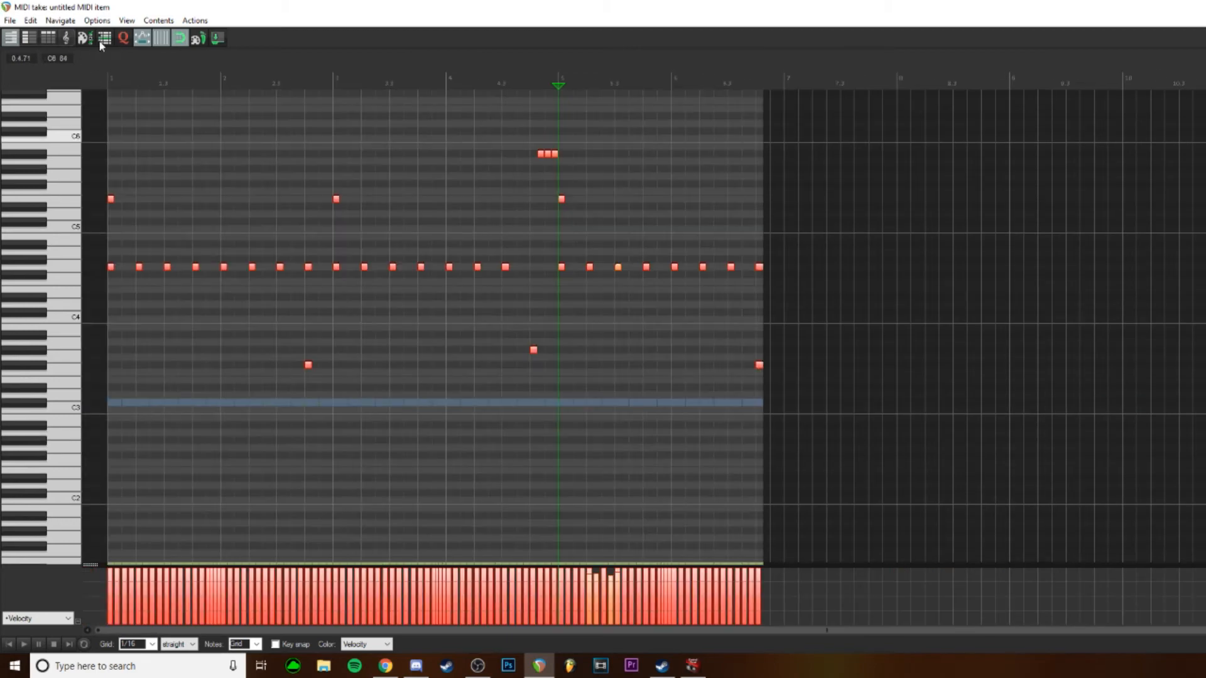
pyautogui.scroll(-2, 41, 328)
# Humanize the selected notes with 40% velocity variation using a new random seed.
pyautogui.press('h')
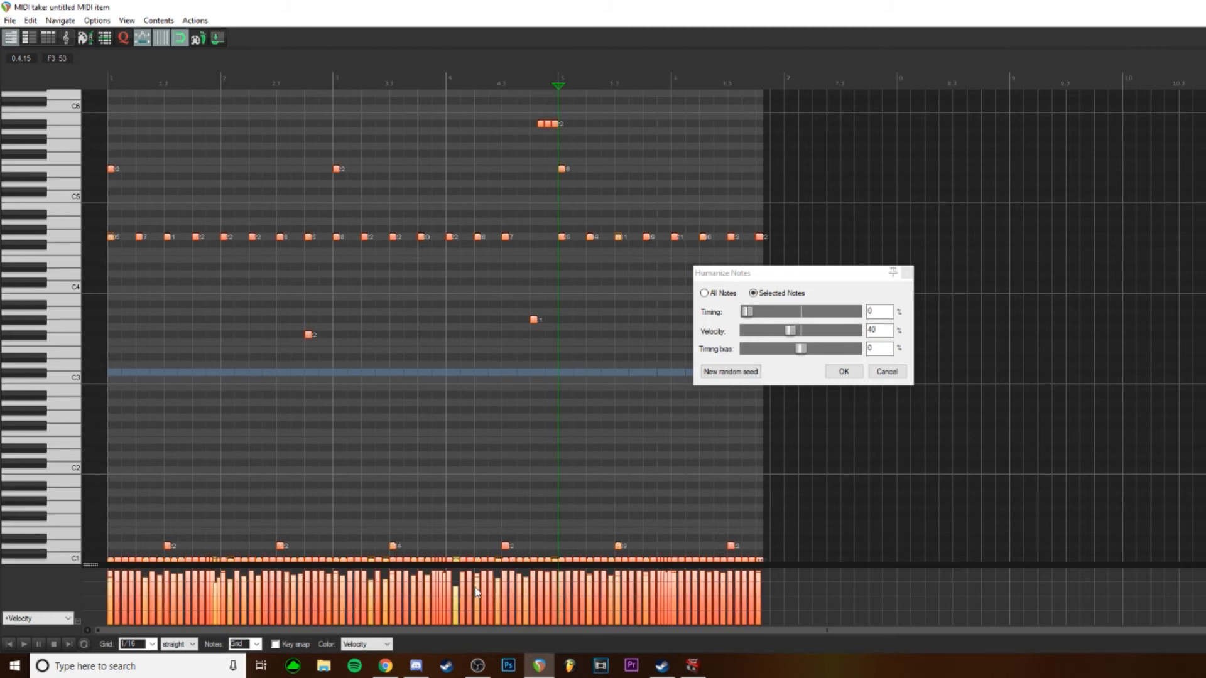
pyautogui.click(742, 373)
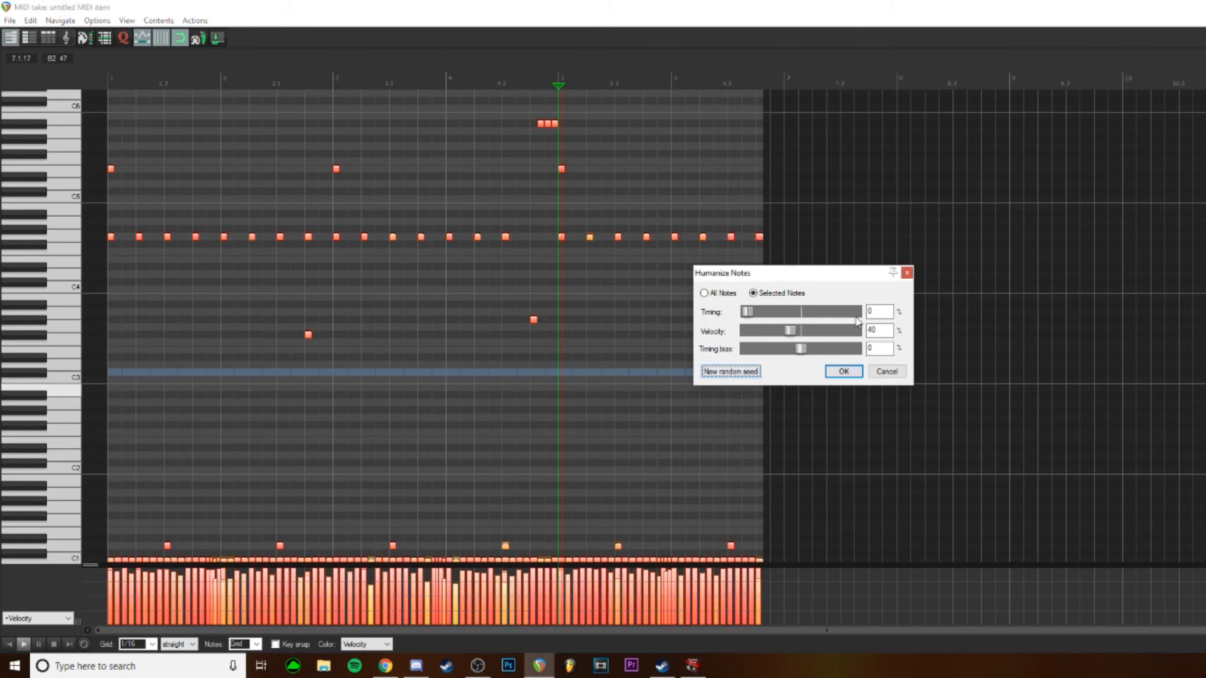
pyautogui.click(841, 371)
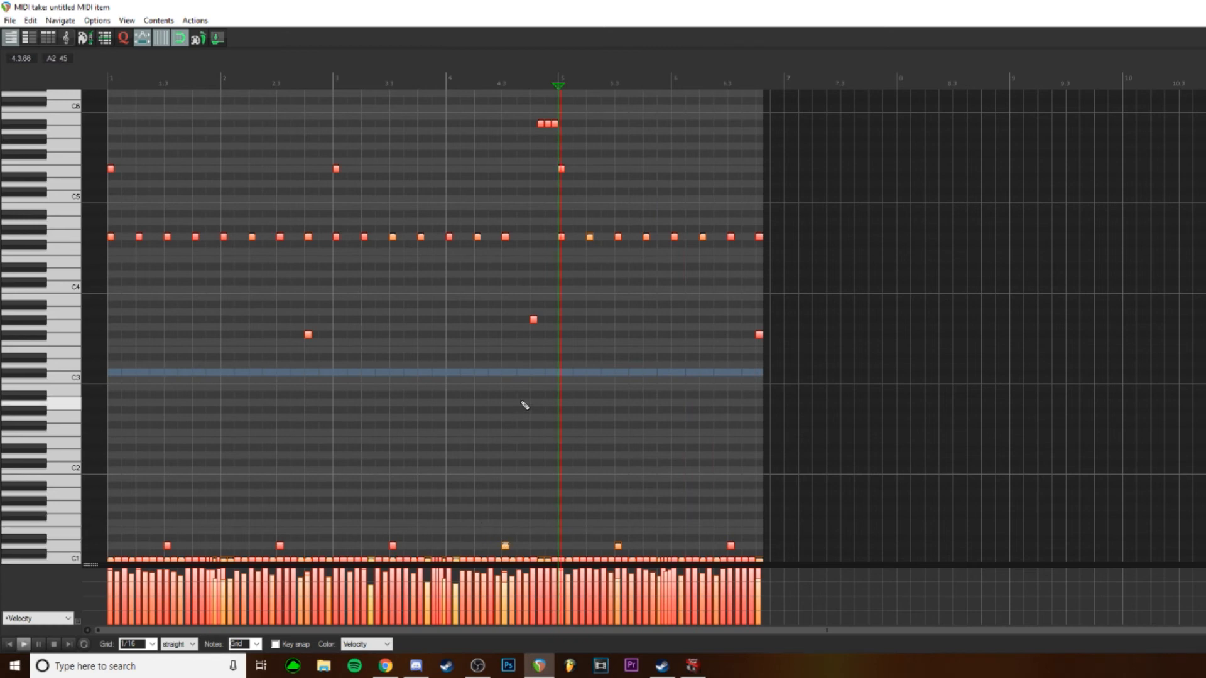
pyautogui.scroll(3, 527, 411)
pyautogui.scroll(-1, 59, 421)
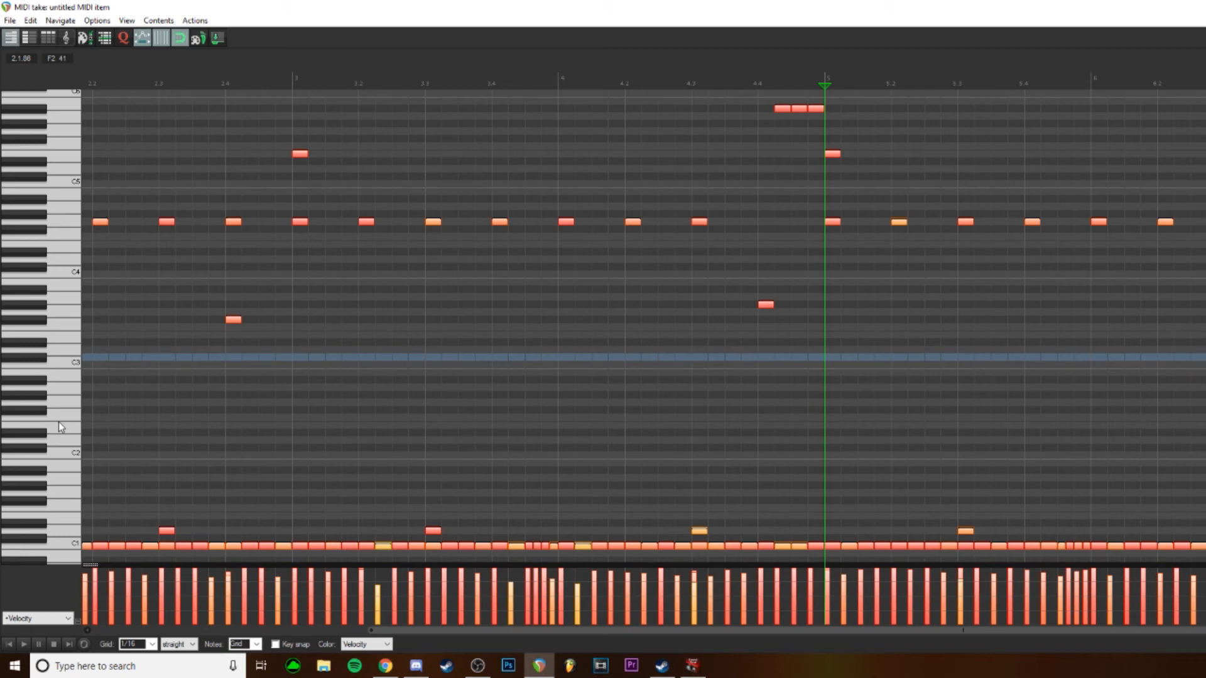
pyautogui.moveTo(579, 628); pyautogui.dragTo(550, 595)
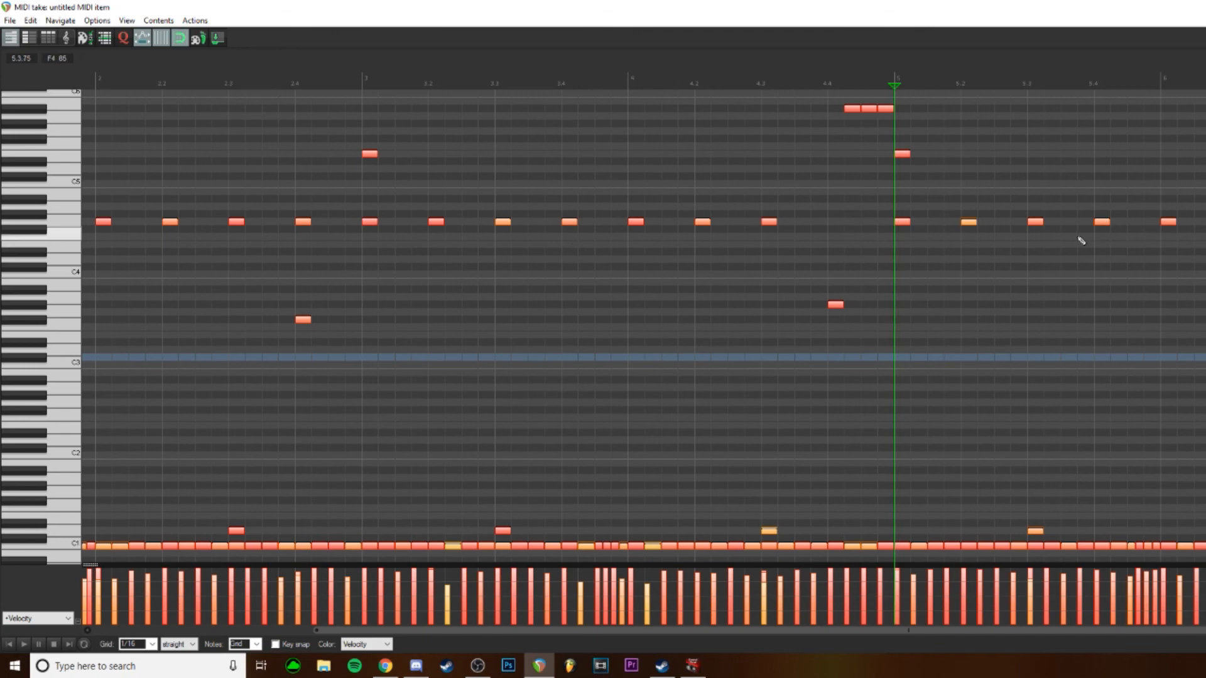
pyautogui.press('Home')
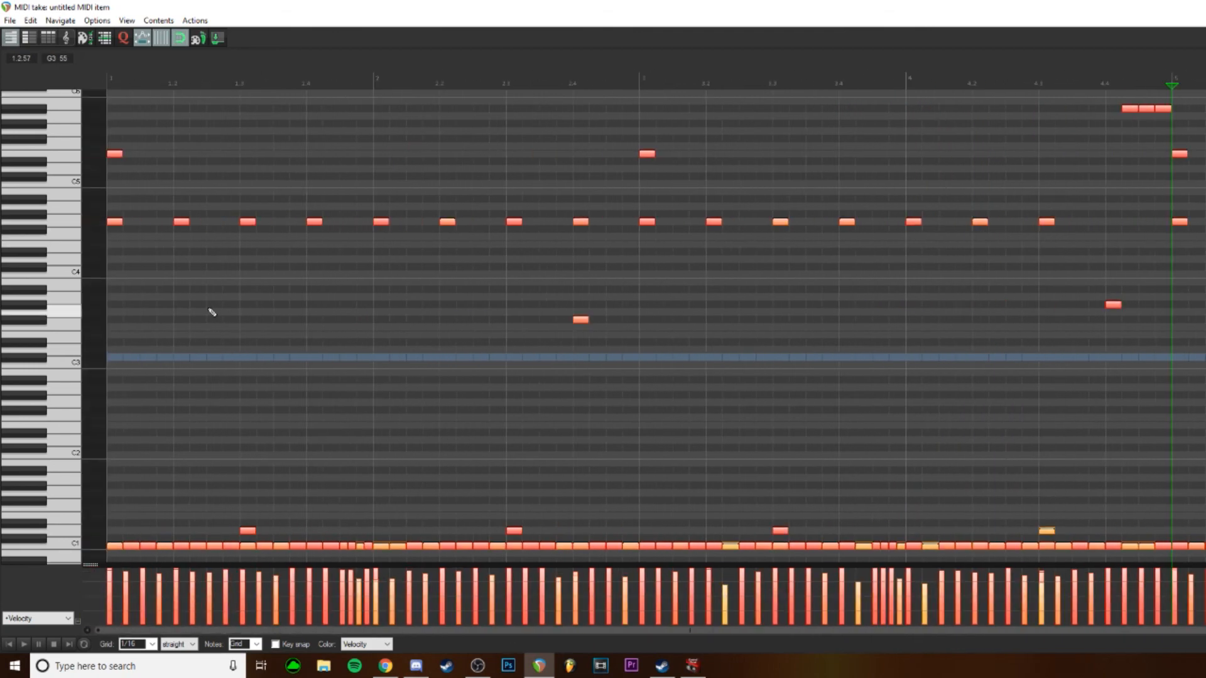
pyautogui.scroll(-3, 369, 303)
pyautogui.scroll(2, 369, 303)
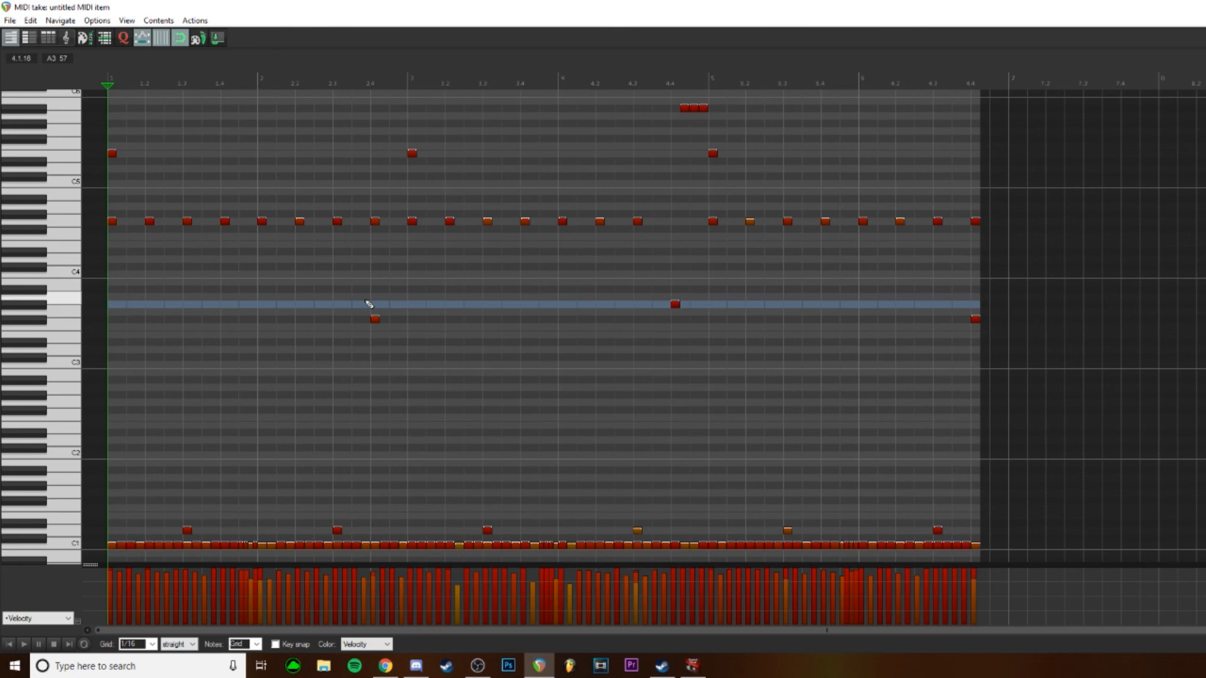